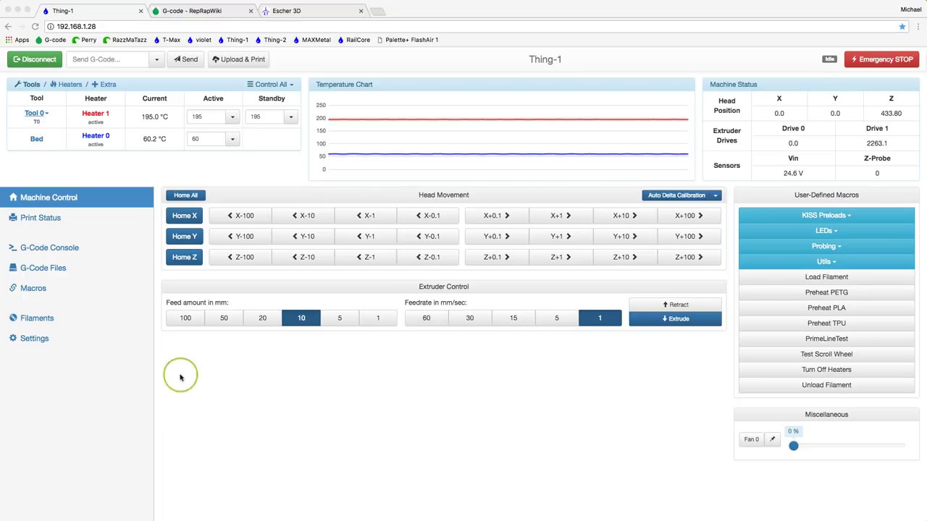
- Open Settings' System Editor to list the printer's system files such as bed.g and config.g
left_click(26, 342)
left_click(26, 342)
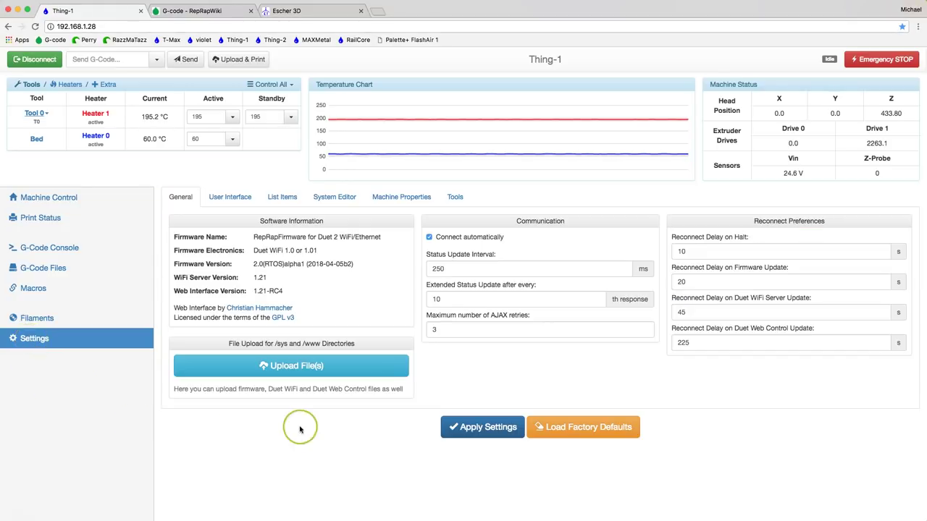
left_click(341, 200)
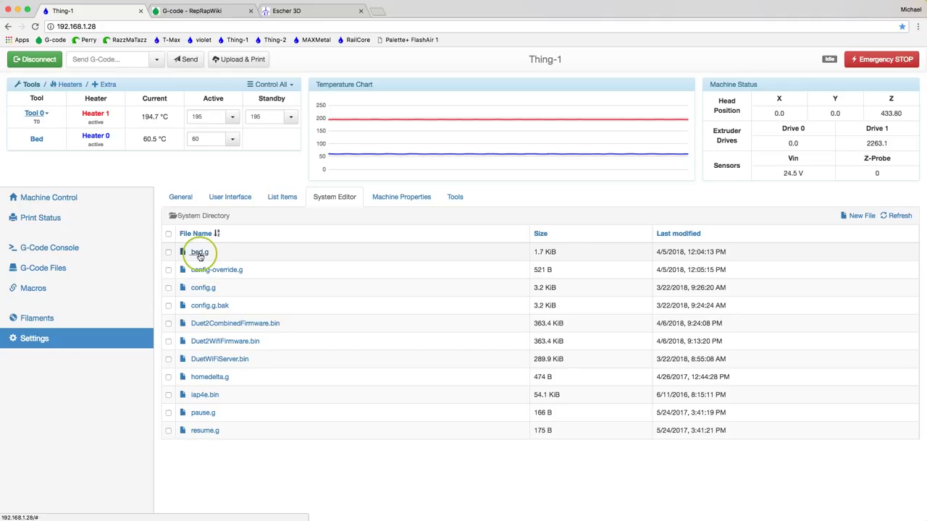
- Open bed.g and highlight its G30 probe lines, the G30 P12 auto-calibrate line, and S= comments
left_click(199, 254)
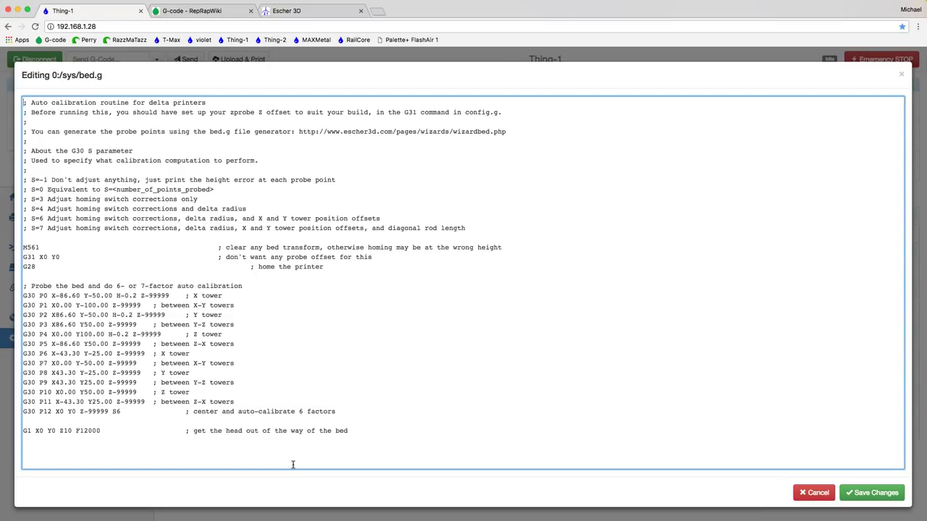
left_click_drag(24, 296, 160, 402)
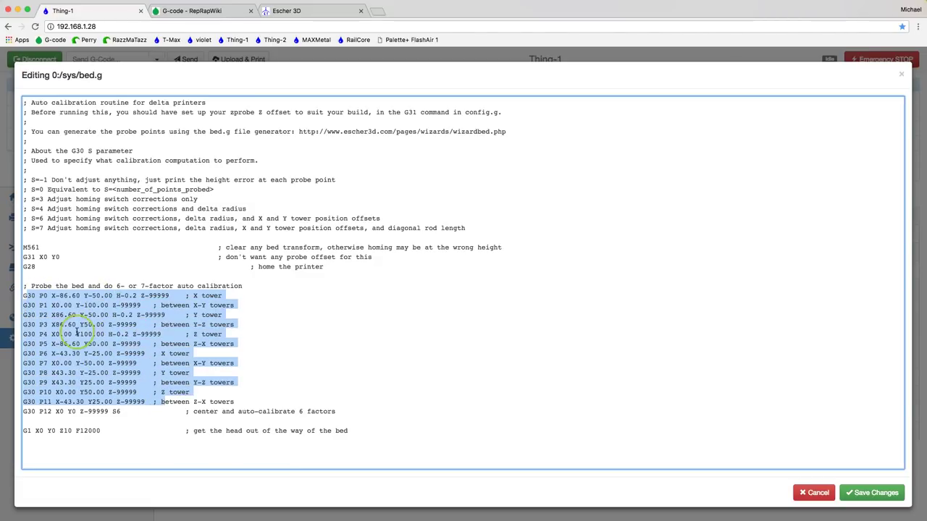
left_click(52, 305)
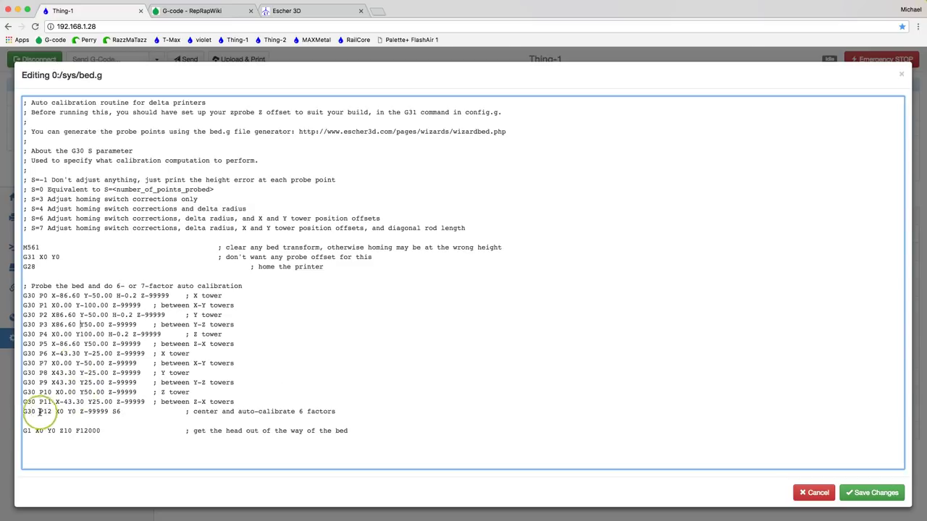
left_click_drag(24, 412, 123, 411)
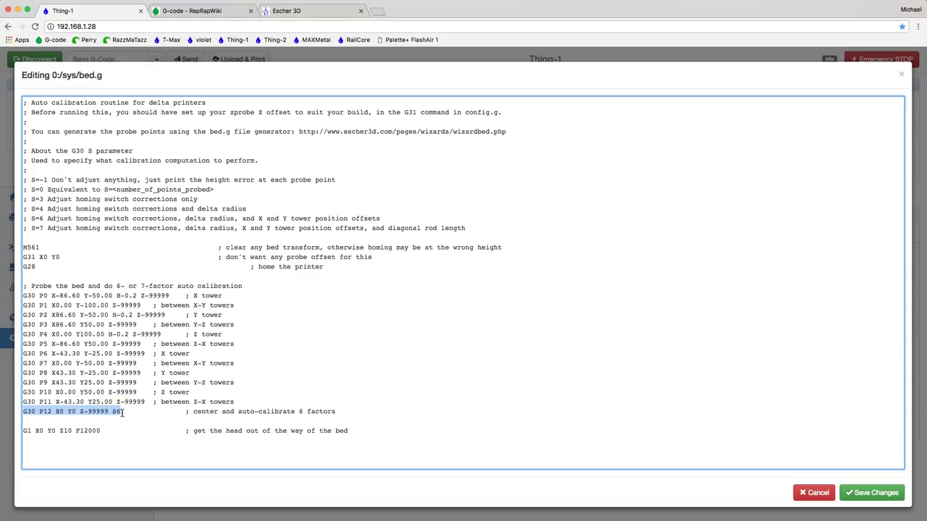
left_click(116, 412)
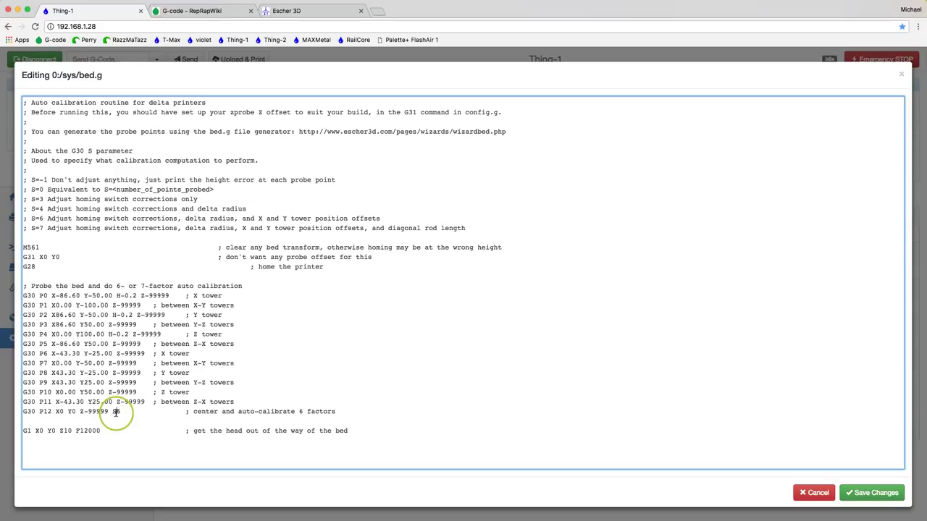
triple_click(116, 412)
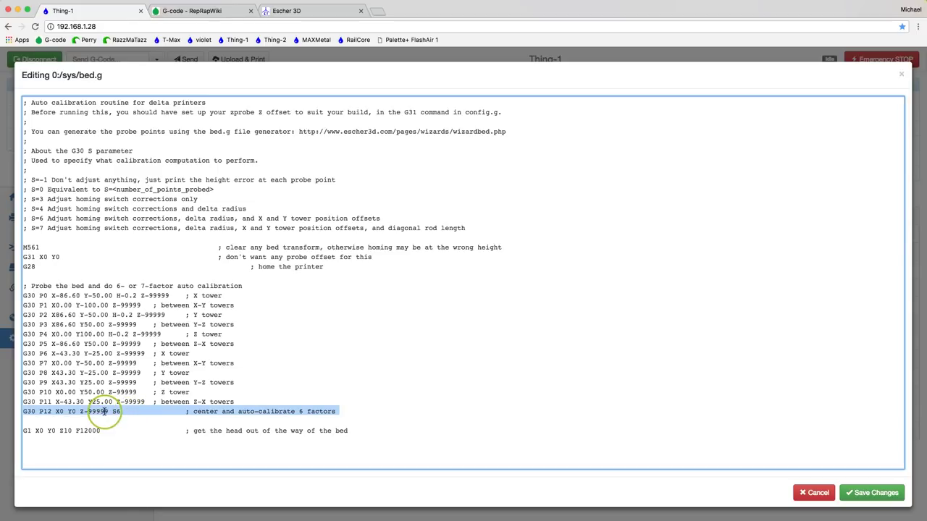
left_click_drag(31, 181, 500, 227)
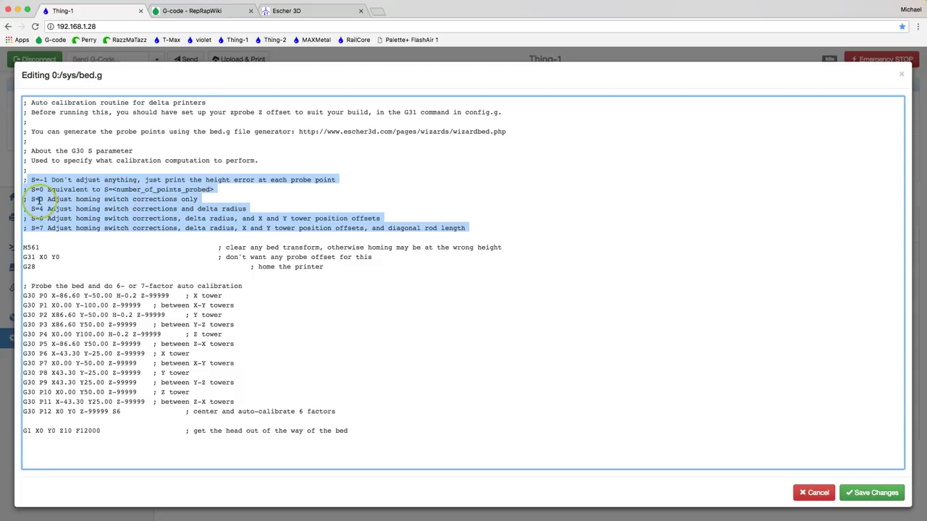
left_click_drag(32, 200, 129, 200)
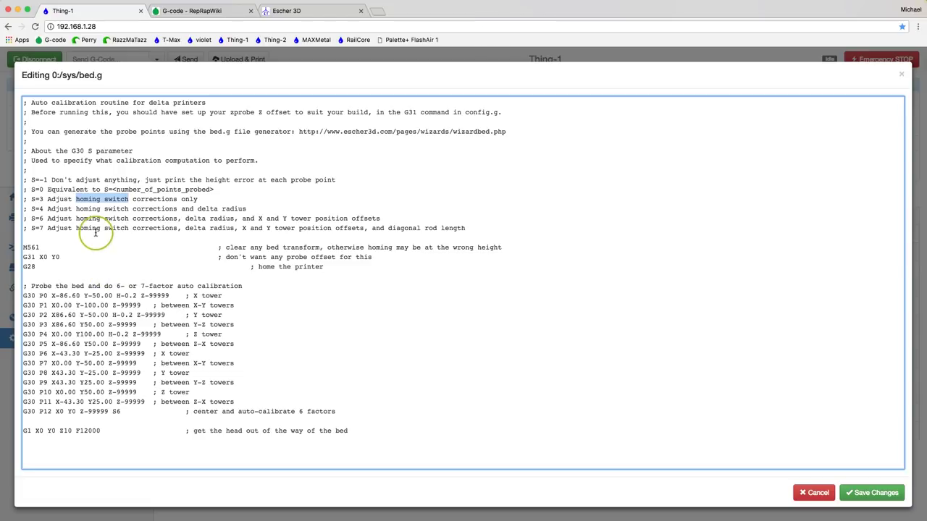
left_click(41, 208)
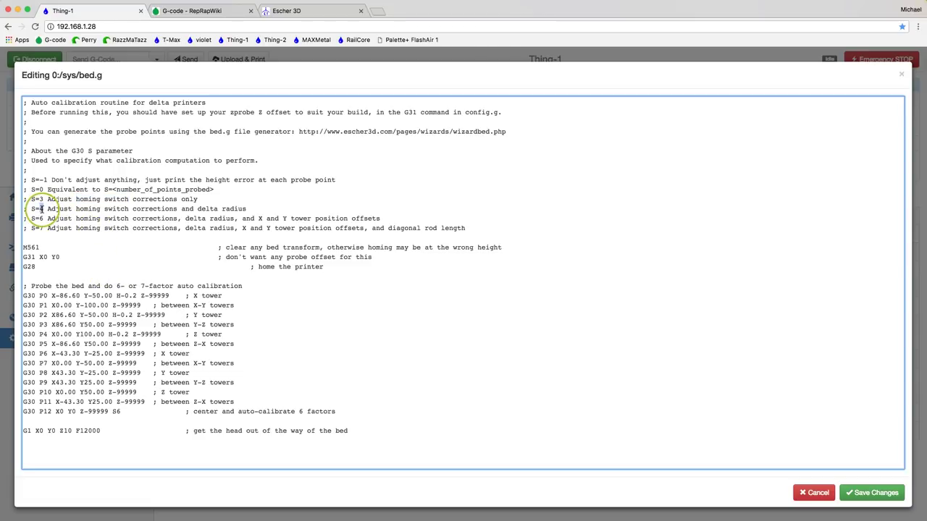
double_click(41, 208)
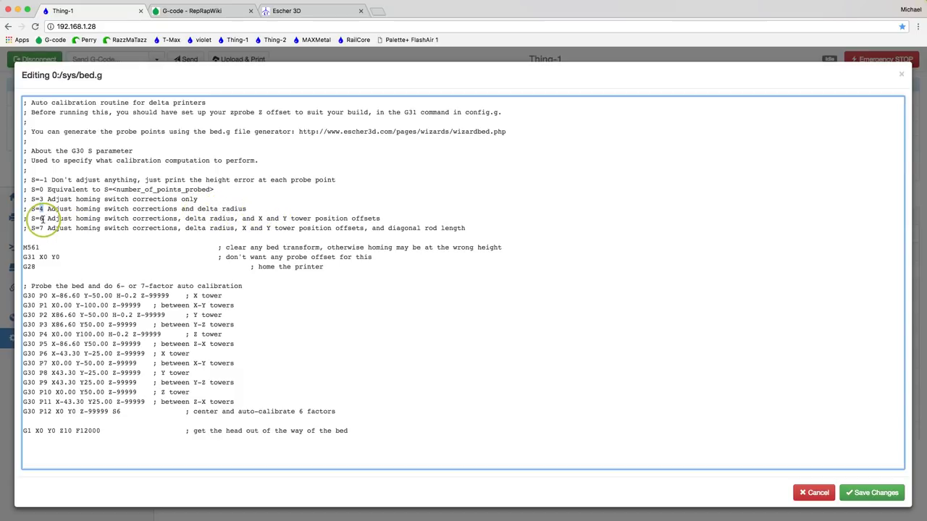
left_click(36, 218)
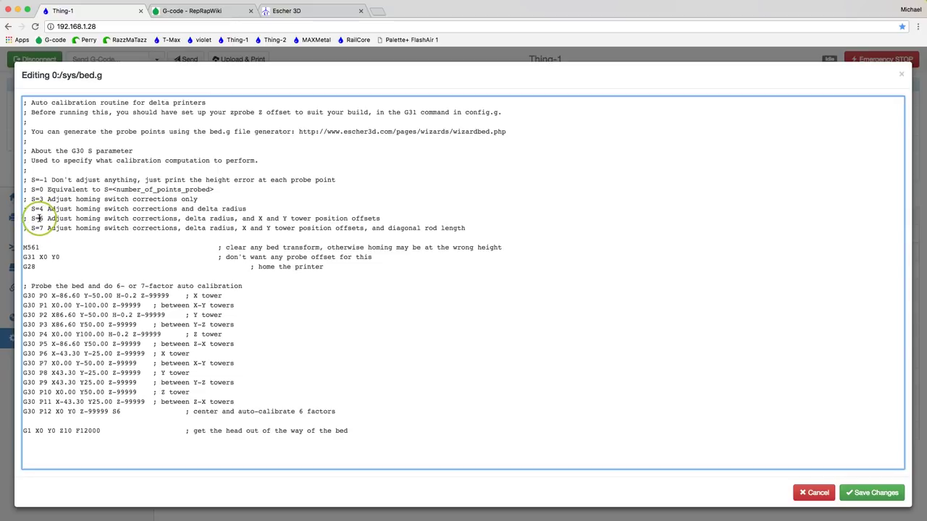
left_click_drag(38, 219, 47, 219)
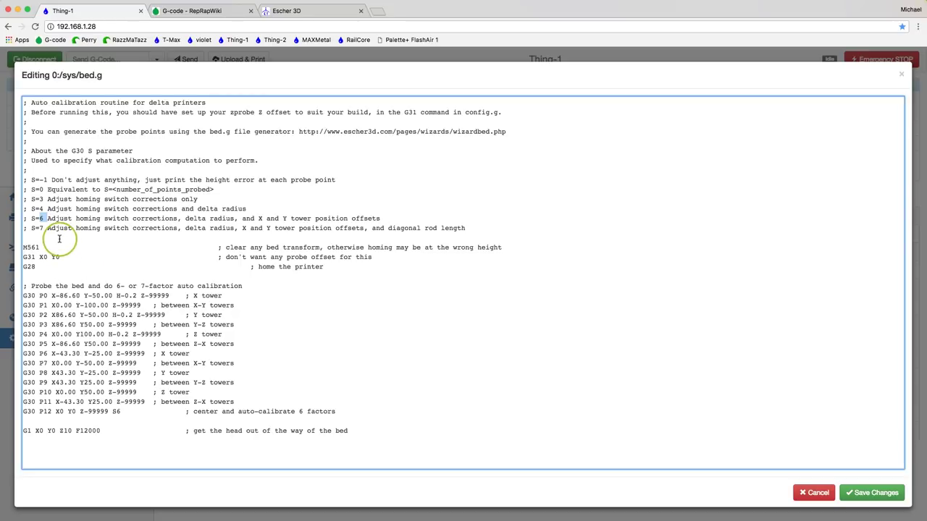
left_click(38, 228)
left_click_drag(38, 228, 43, 228)
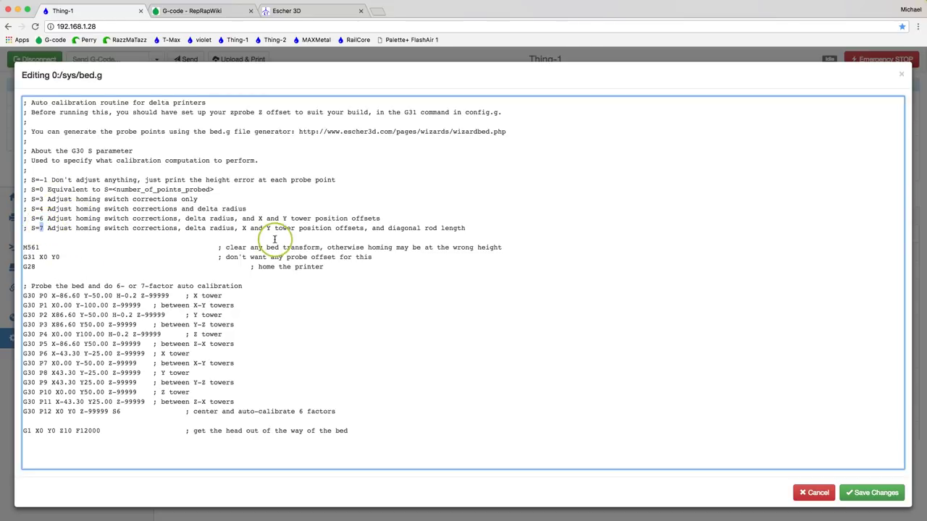
left_click_drag(388, 229, 466, 229)
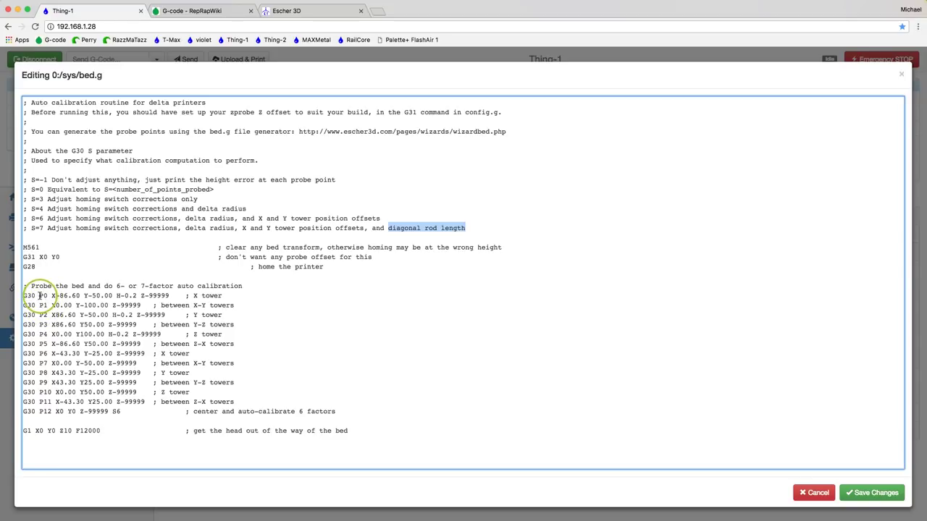
left_click_drag(39, 296, 48, 295)
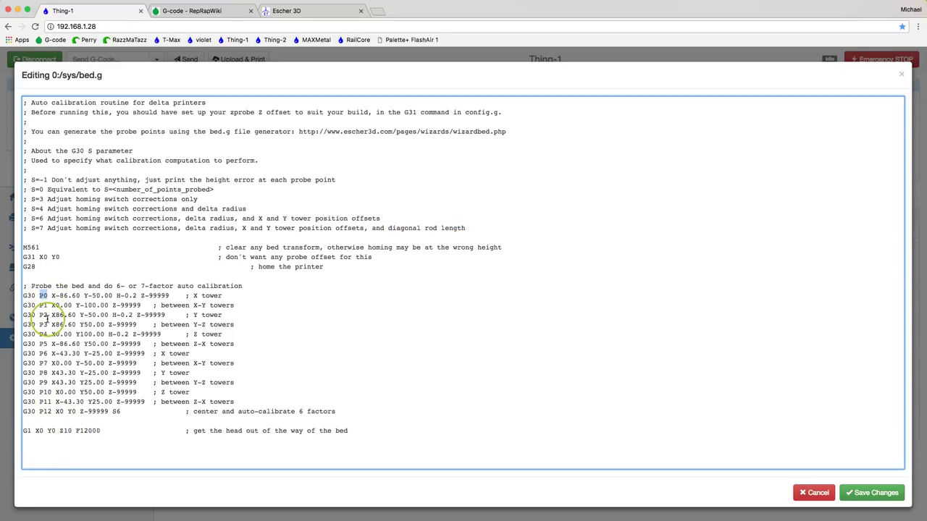
mouse_move(58, 334)
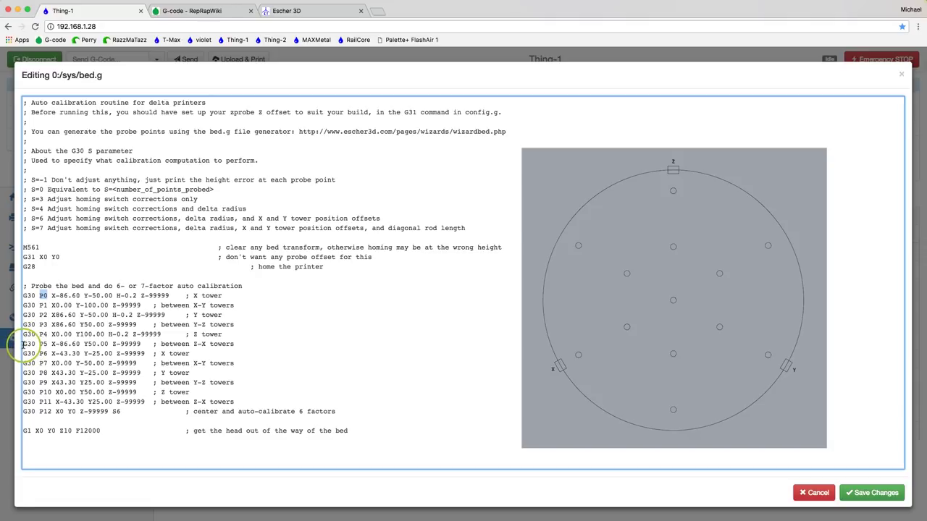
left_click_drag(118, 404, 123, 397)
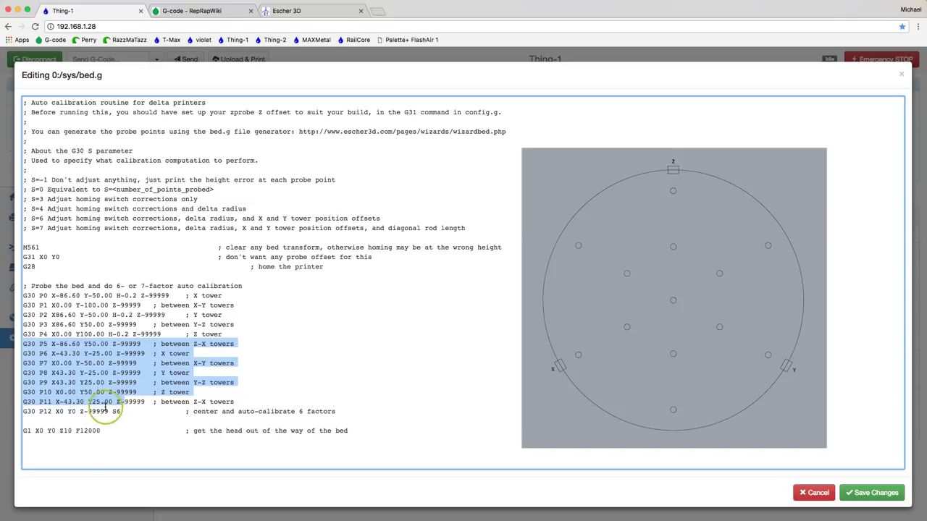
left_click_drag(46, 412, 76, 413)
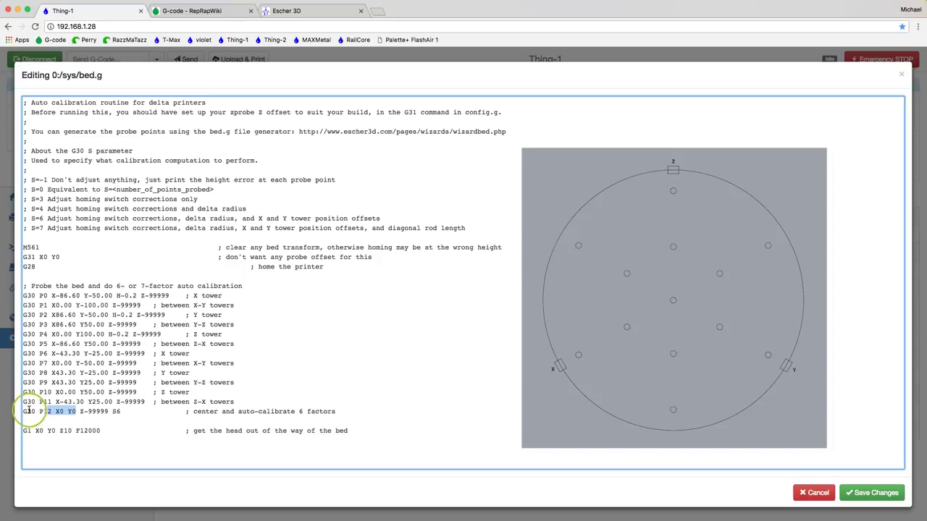
left_click_drag(24, 411, 78, 411)
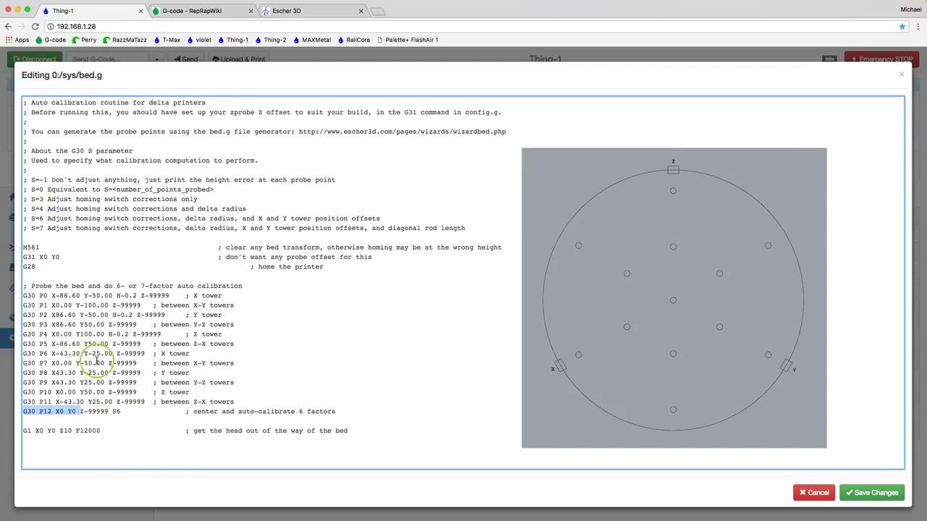
left_click(34, 295)
left_click_drag(35, 295, 241, 403)
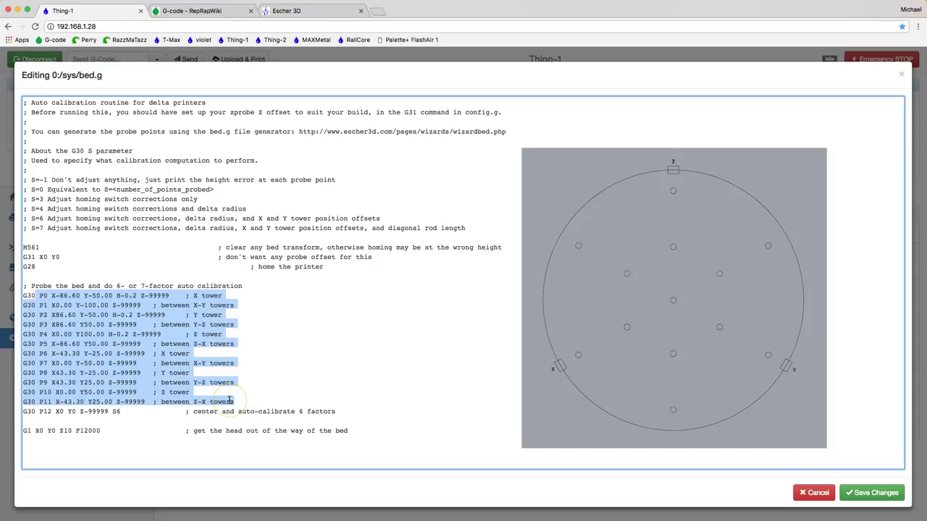
left_click(168, 360)
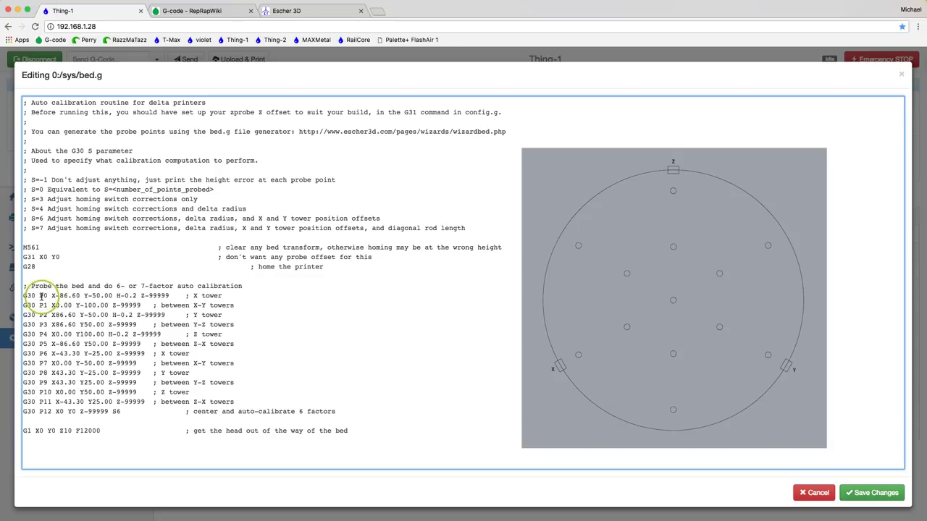
triple_click(113, 297)
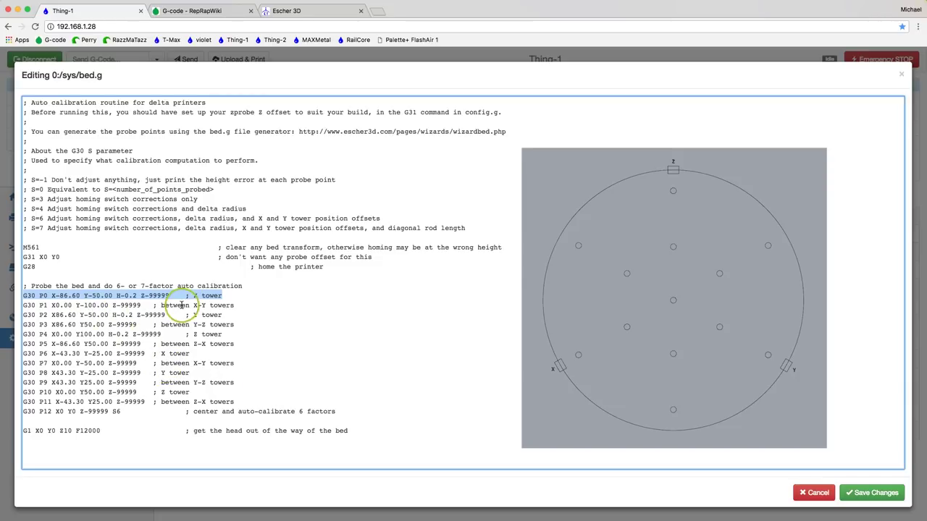
left_click(100, 304)
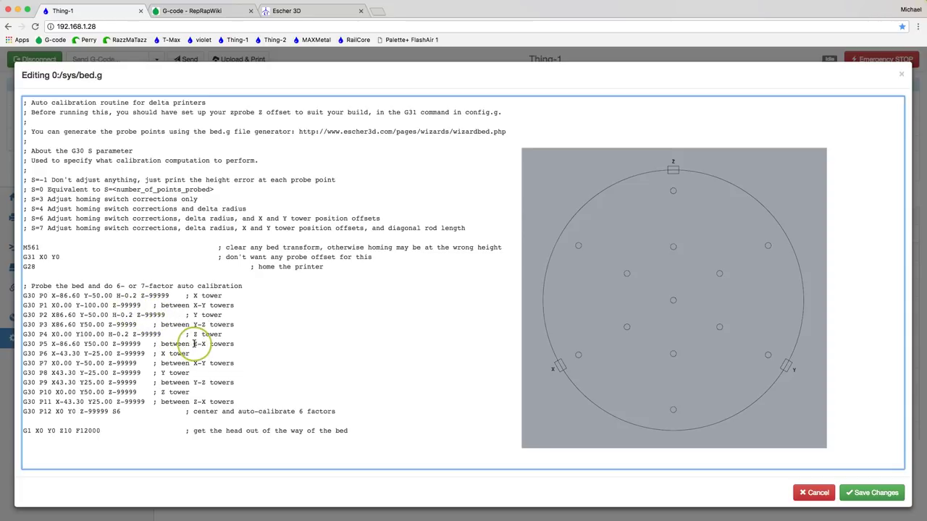
left_click_drag(194, 345, 232, 344)
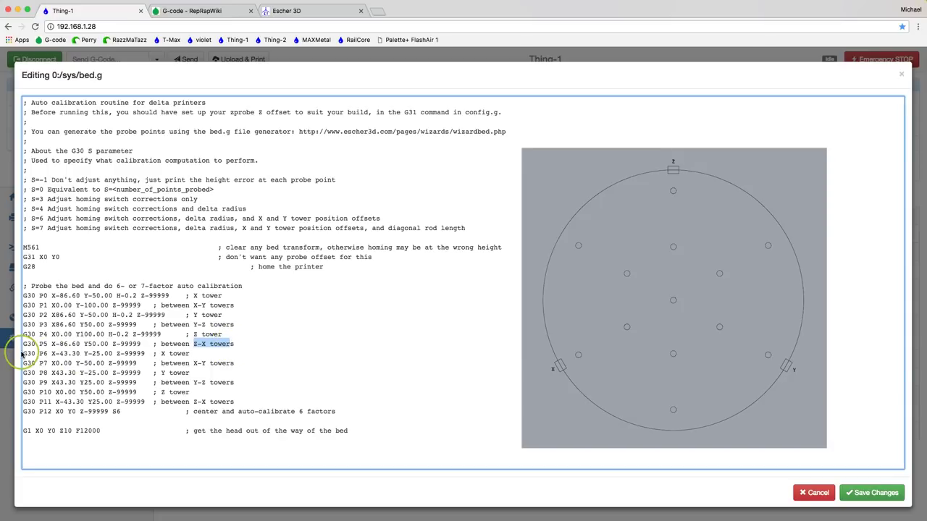
left_click_drag(24, 353, 207, 354)
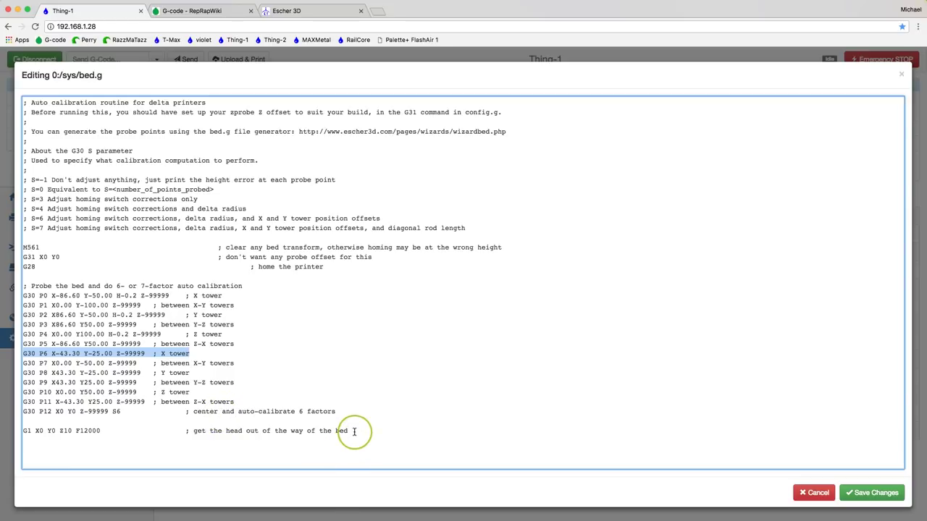
double_click(117, 412)
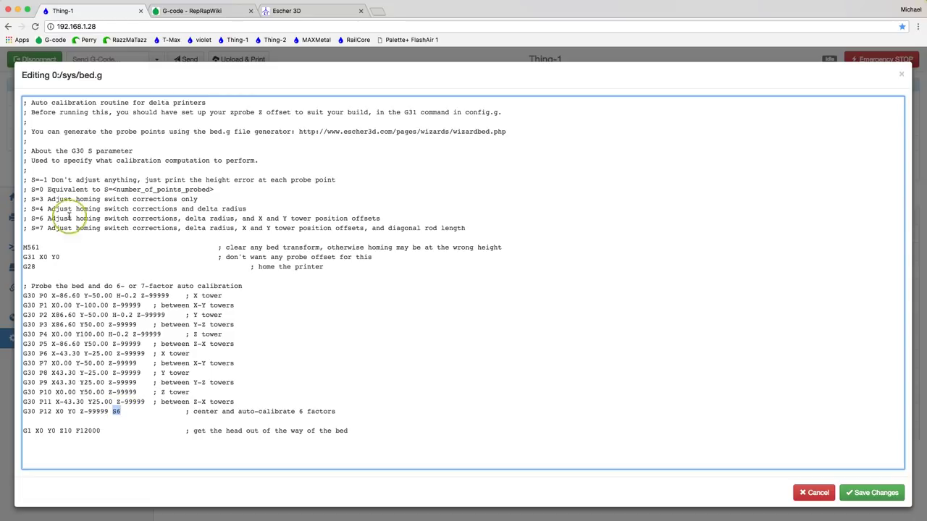
left_click(35, 180)
left_click_drag(48, 179, 39, 180)
double_click(29, 295)
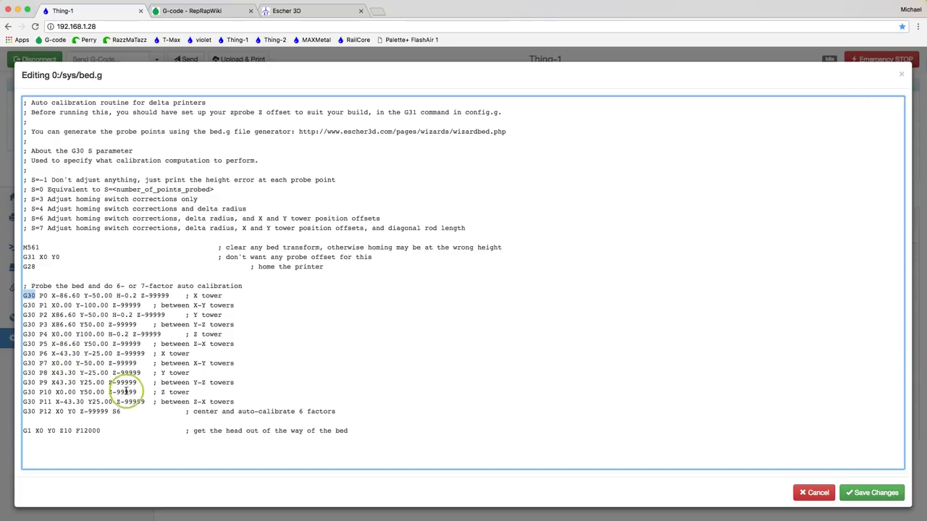
left_click(202, 12)
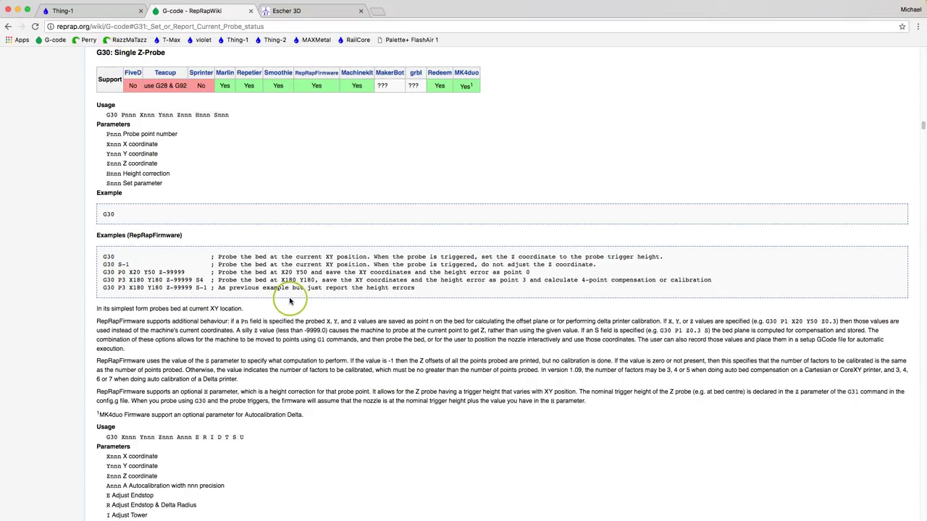
left_click_drag(97, 361, 237, 378)
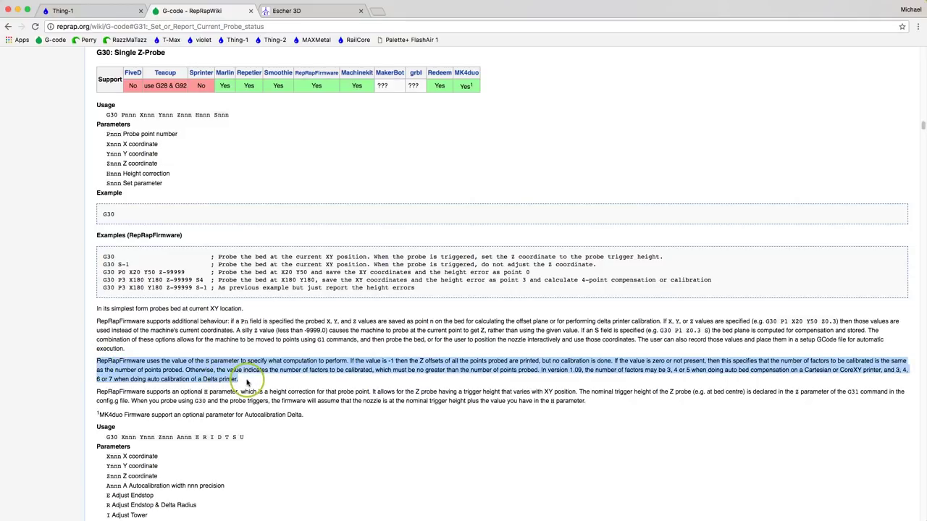
left_click(382, 360)
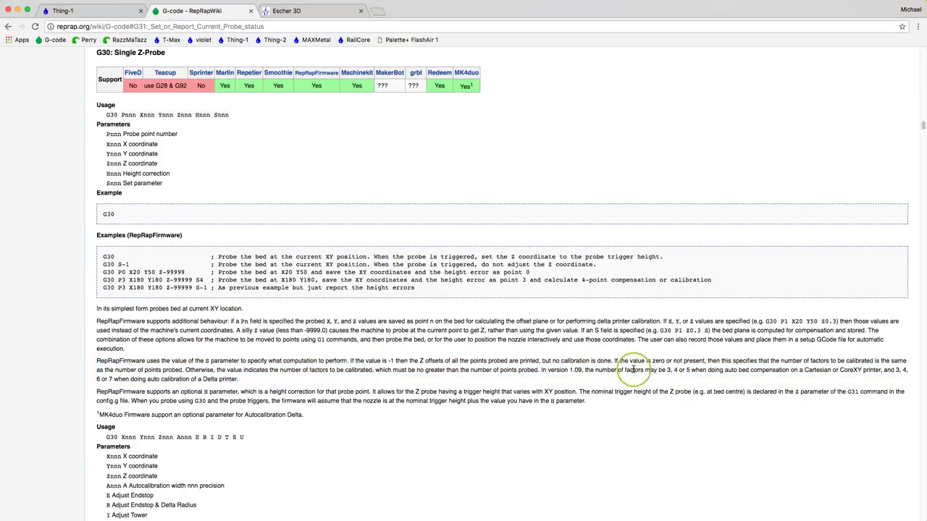
left_click_drag(667, 370, 693, 371)
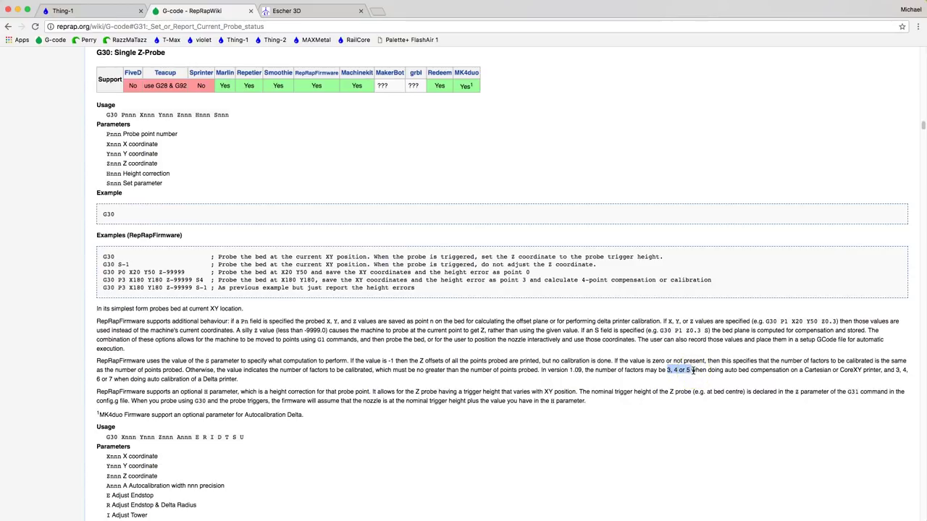
left_click_drag(896, 370, 907, 370)
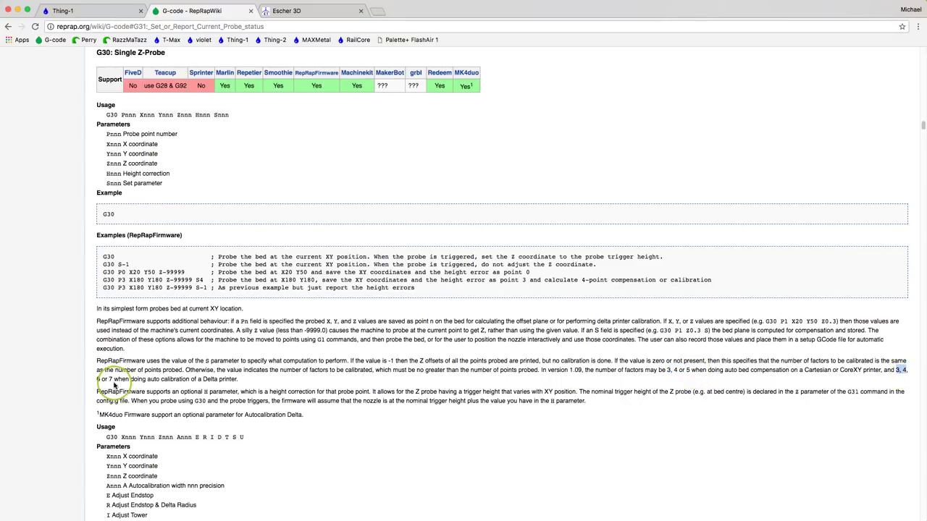
left_click_drag(114, 379, 99, 379)
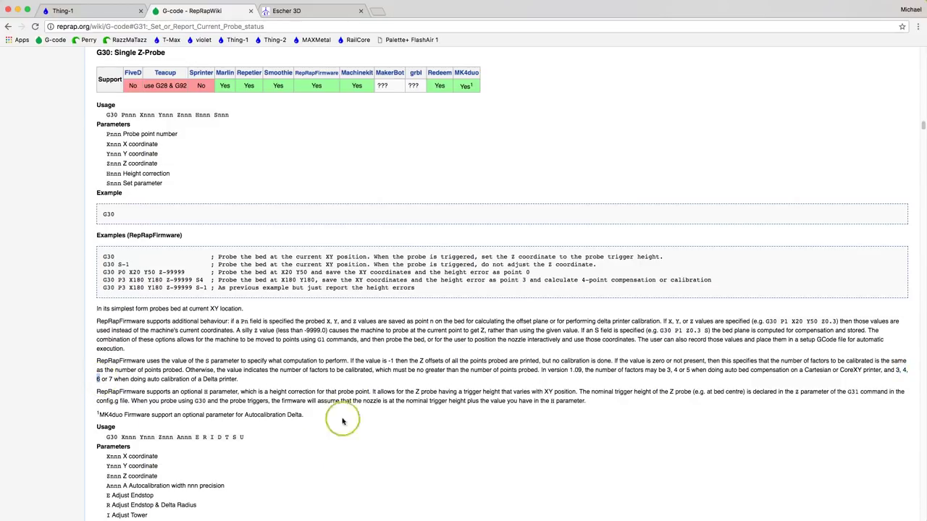
scroll(208, 471, "down", 2)
scroll(209, 474, "up", 2)
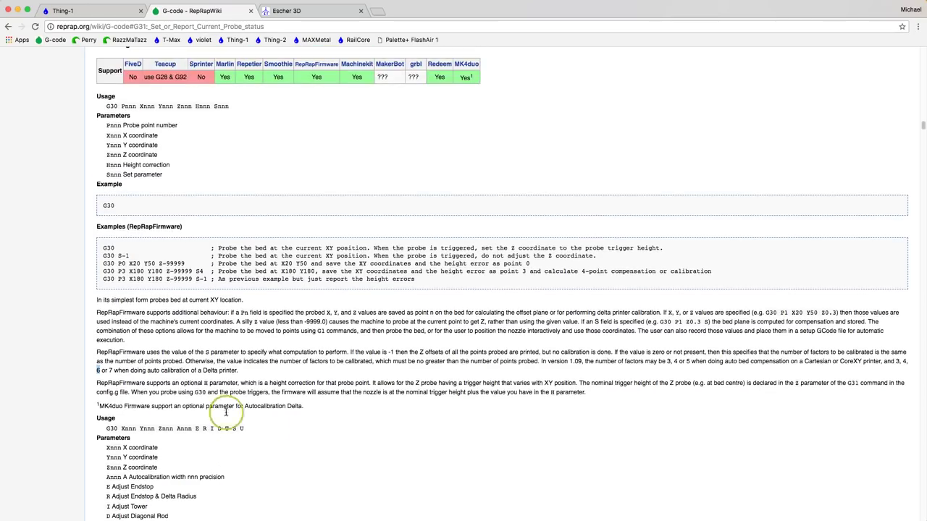
left_click(81, 11)
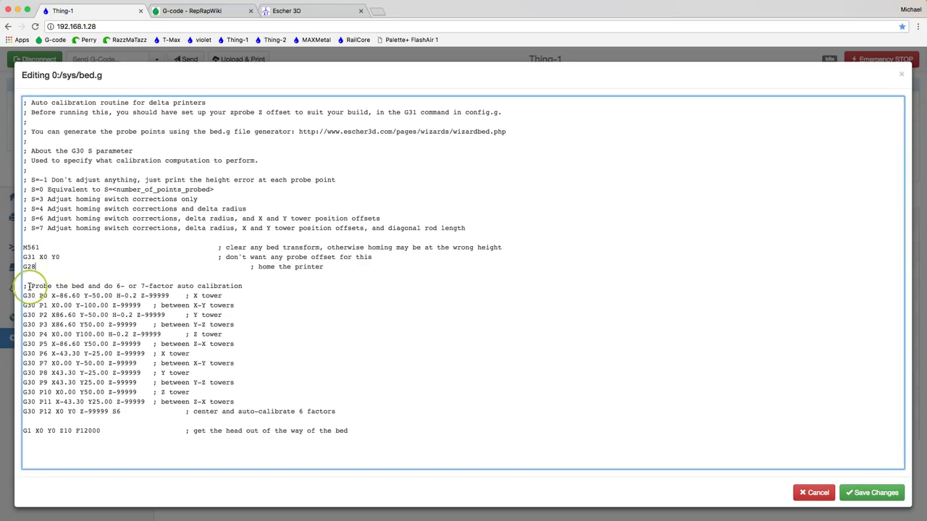
left_click_drag(24, 286, 137, 362)
left_click_drag(208, 389, 331, 419)
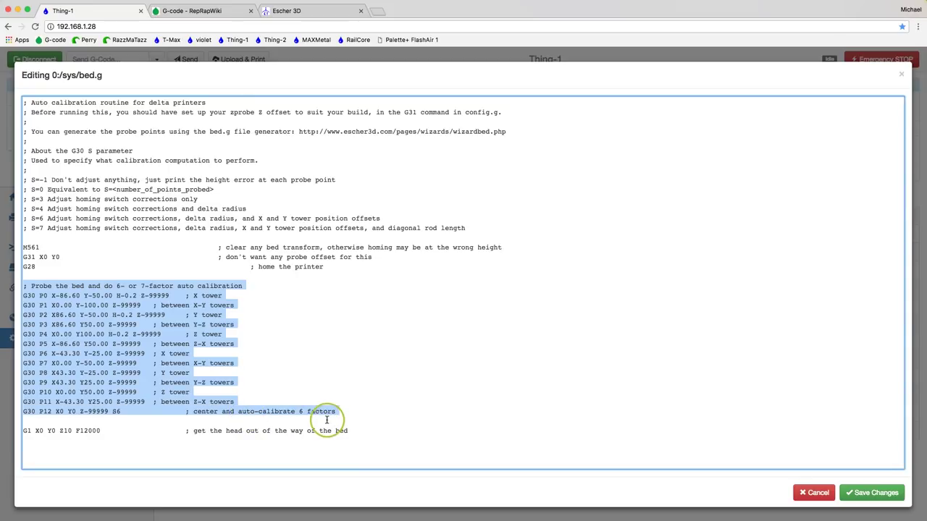
left_click(294, 11)
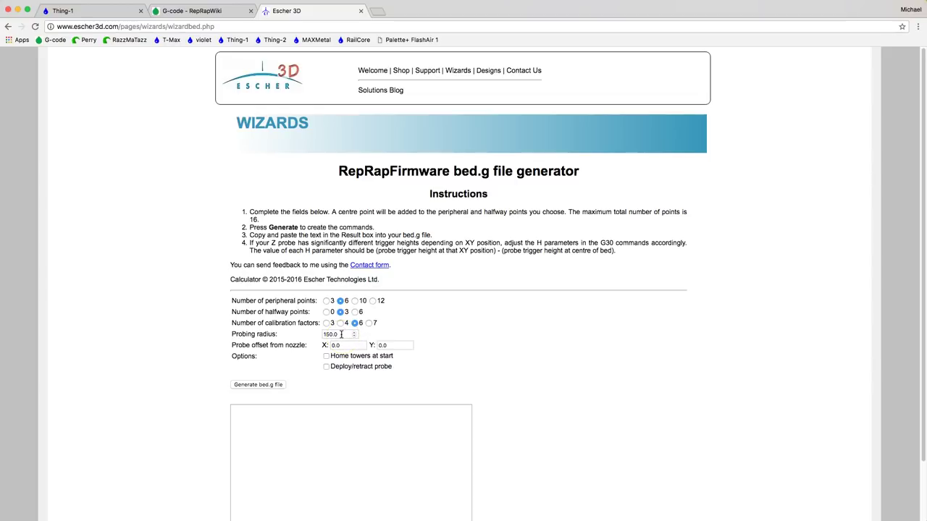
- In the Escher 3D form, check probing radius 150.0 and X offset, and enable Home towers at start
left_click(344, 335)
left_click(333, 346)
left_click(328, 358)
left_click(362, 367)
scroll(343, 379, "down", 1)
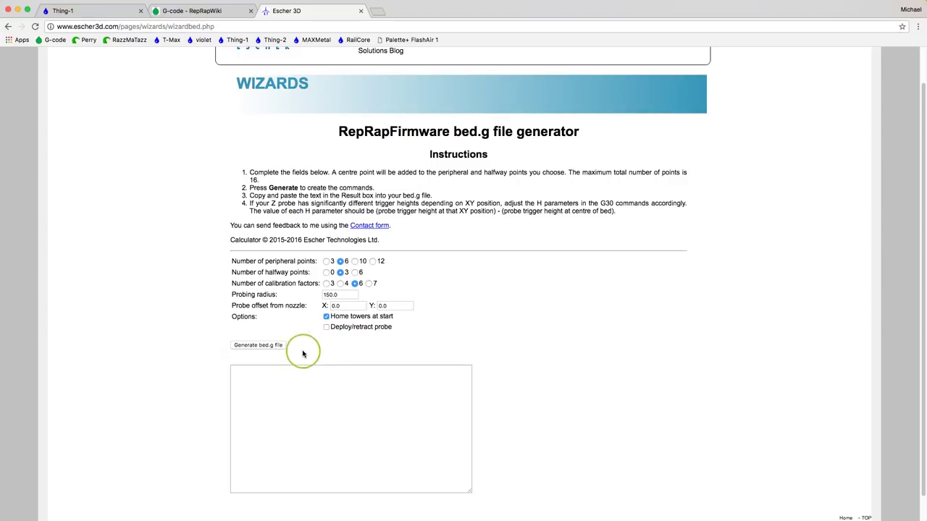
- Generate the 10-point, 6-factor bed.g and select the printer's G28 and probe block for comparison
left_click(276, 346)
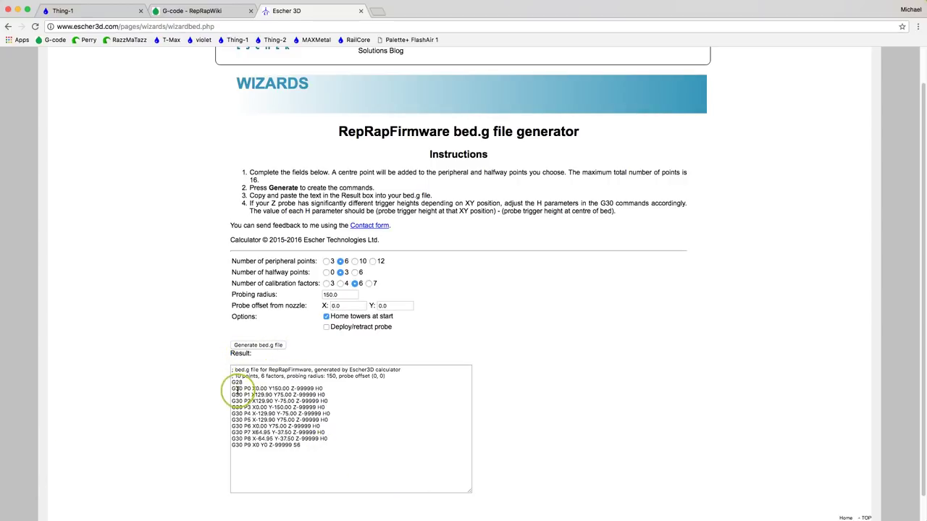
left_click(64, 11)
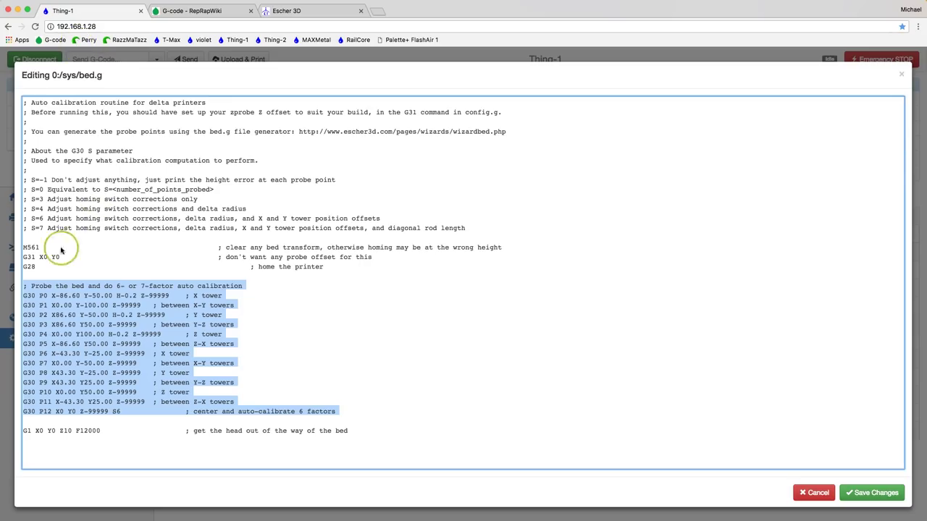
left_click(35, 281)
left_click_drag(27, 265, 326, 413)
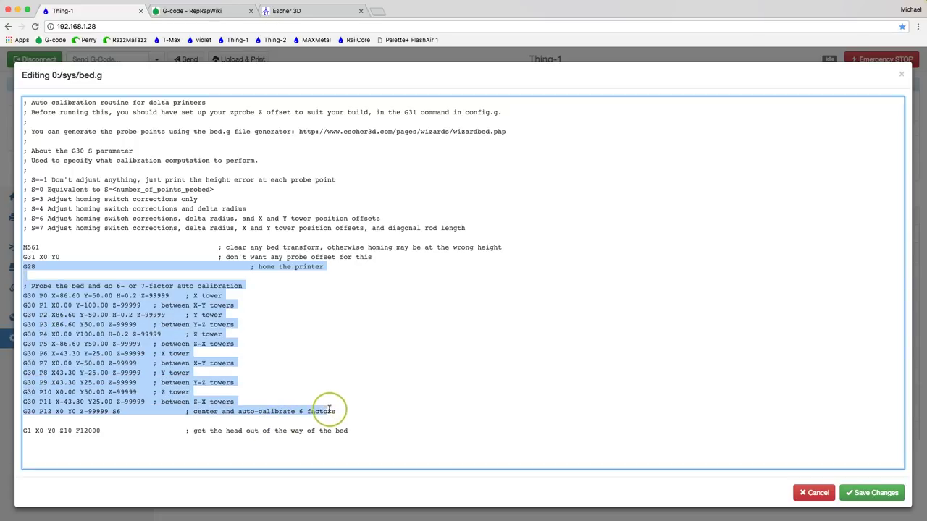
- Highlight the generated G30 probe lines and P0 X/Y coordinates, then return to the printer's bed.g
left_click(303, 13)
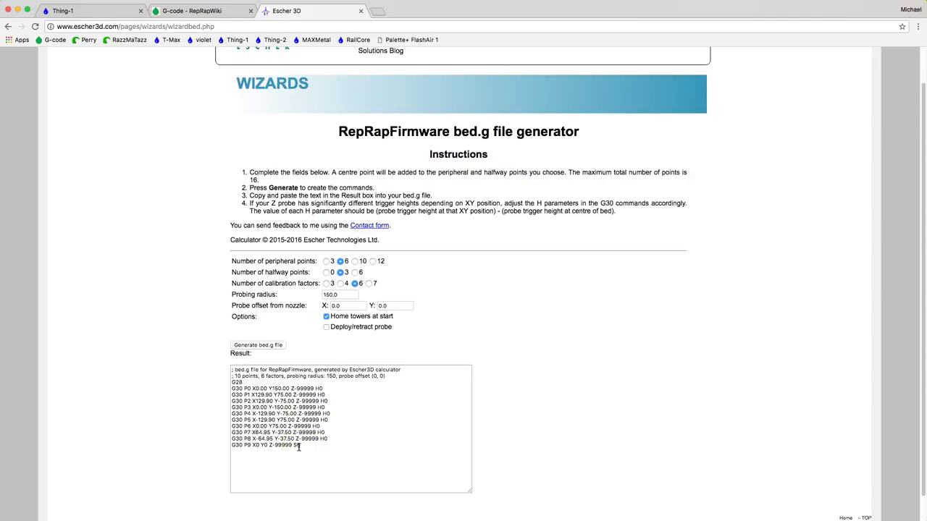
left_click(349, 423)
left_click_drag(233, 389, 359, 444)
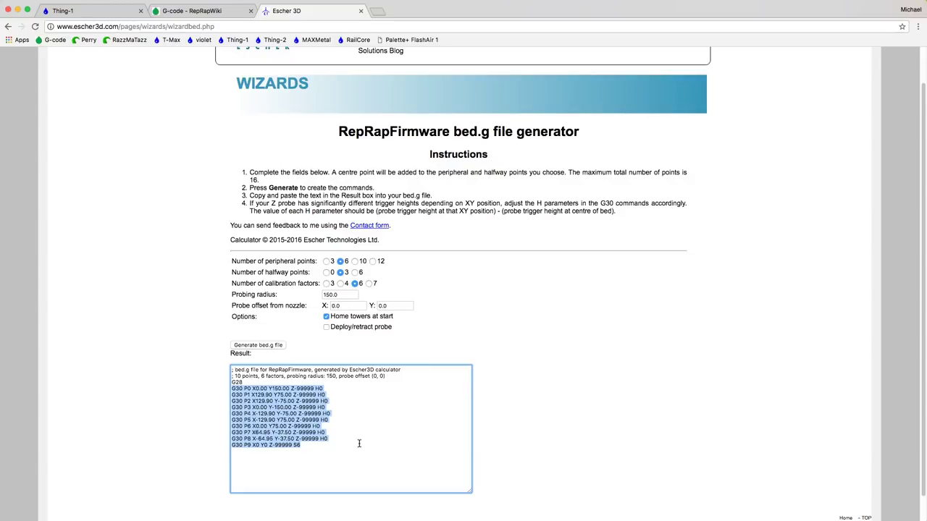
left_click(233, 389)
left_click_drag(244, 389, 281, 389)
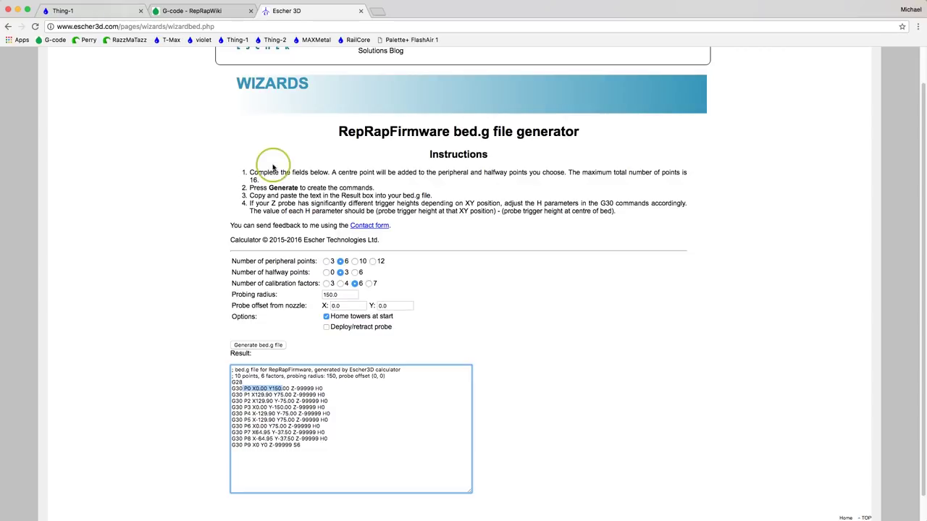
left_click(92, 11)
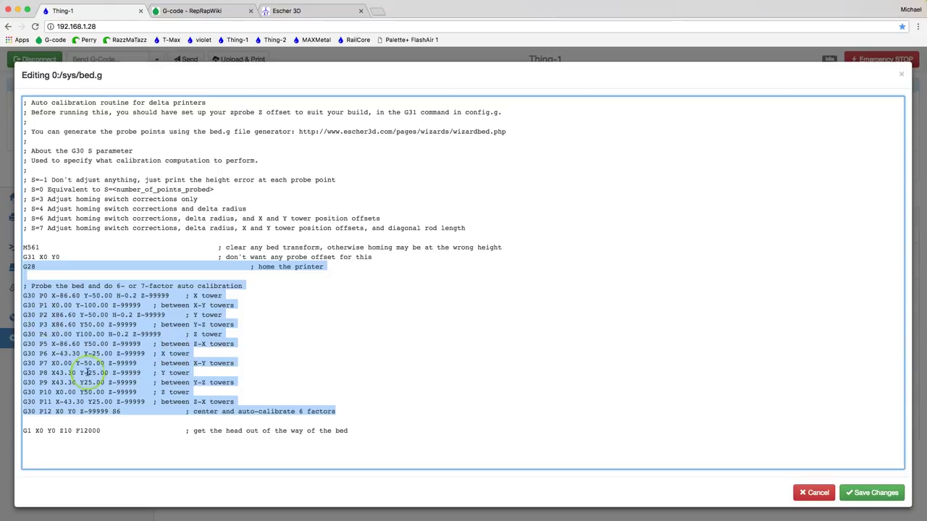
- Copy the whole bed.g script, close the editor without saving, and go to Macros
left_click(134, 449)
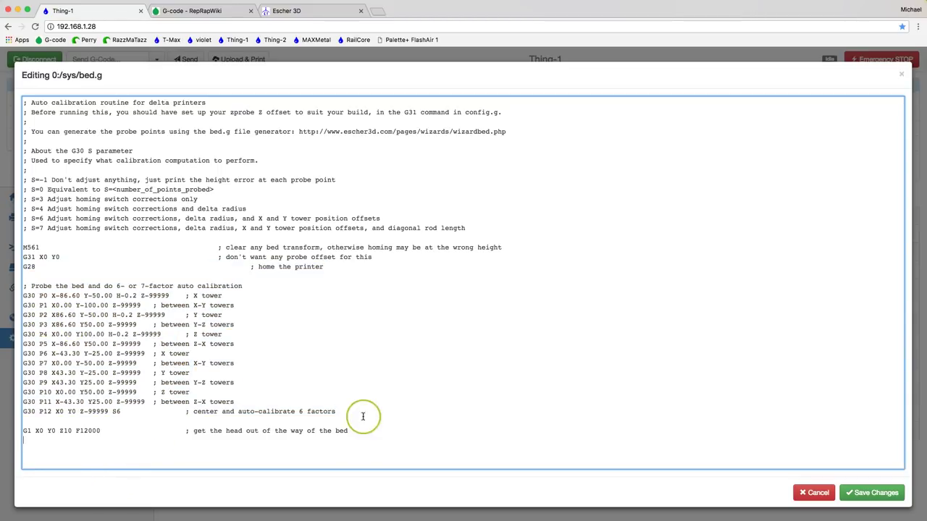
left_click_drag(351, 433, 24, 102)
key("super+c")
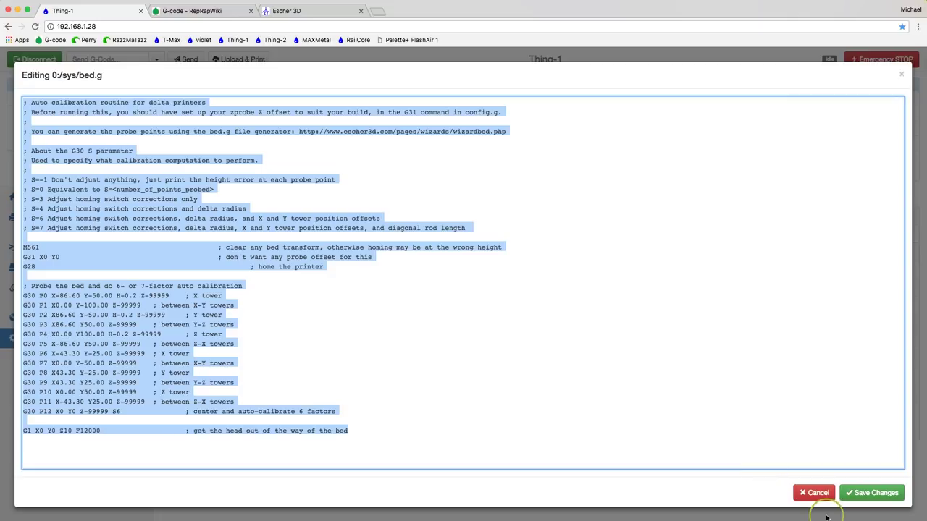
left_click(820, 494)
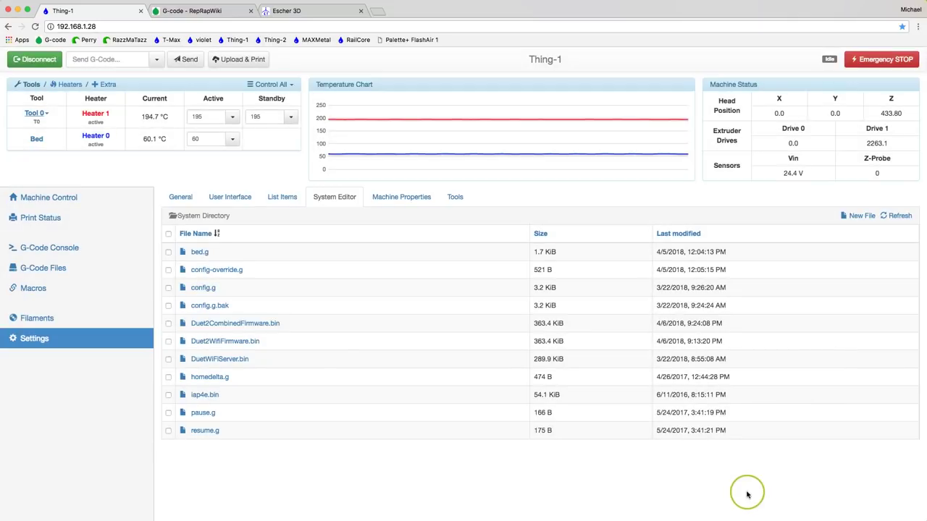
left_click(47, 288)
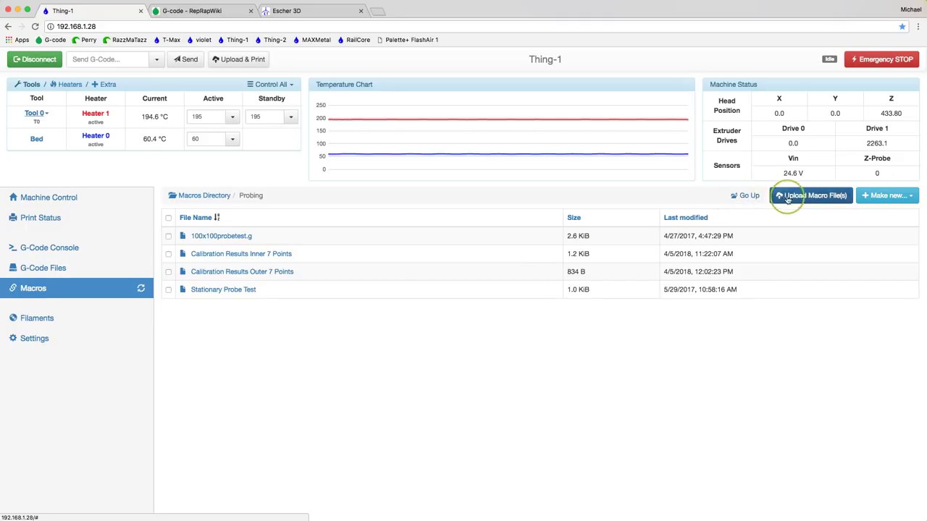
- Create a new macro named 'Calibration Results' in the Probing macros folder
left_click(749, 196)
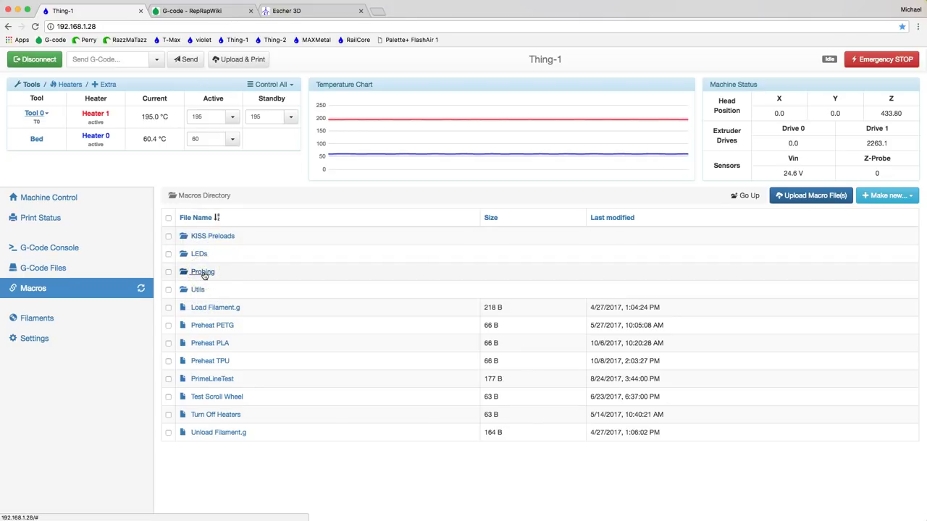
left_click(203, 273)
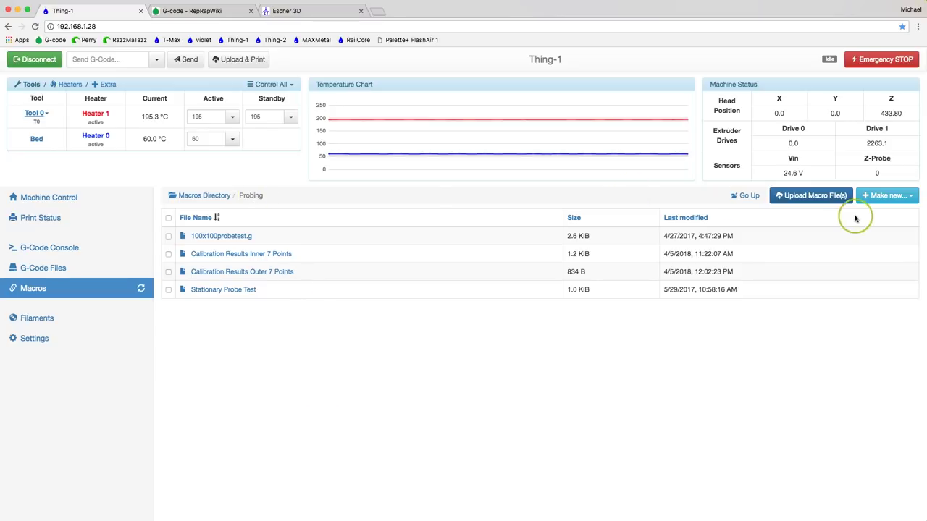
left_click(878, 196)
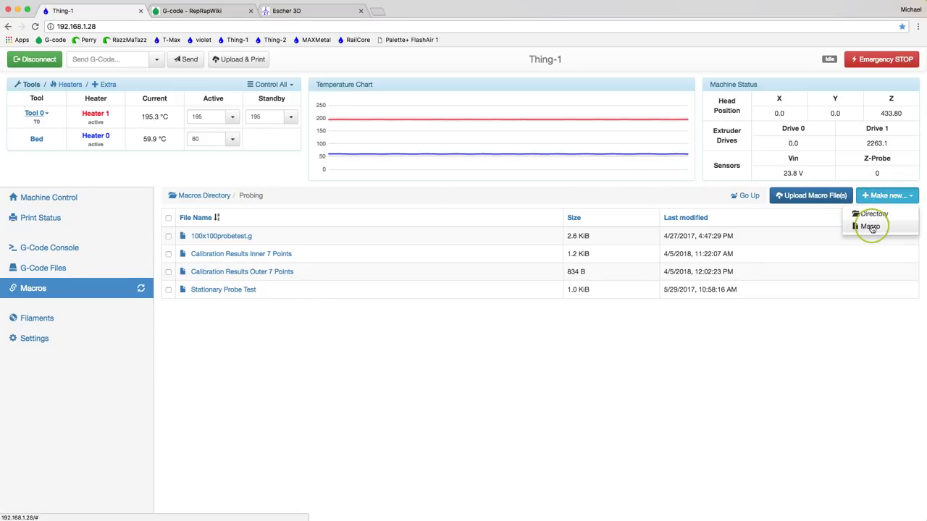
left_click(871, 227)
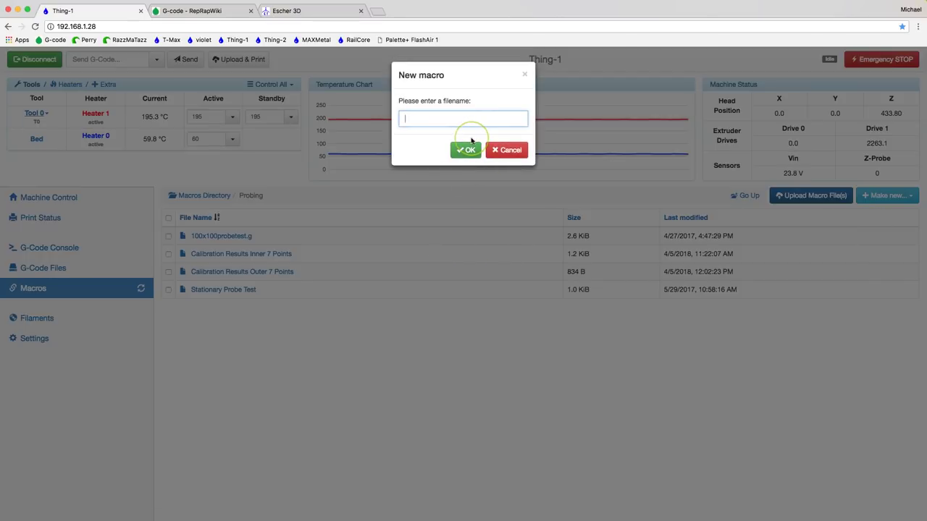
type("Caliration")
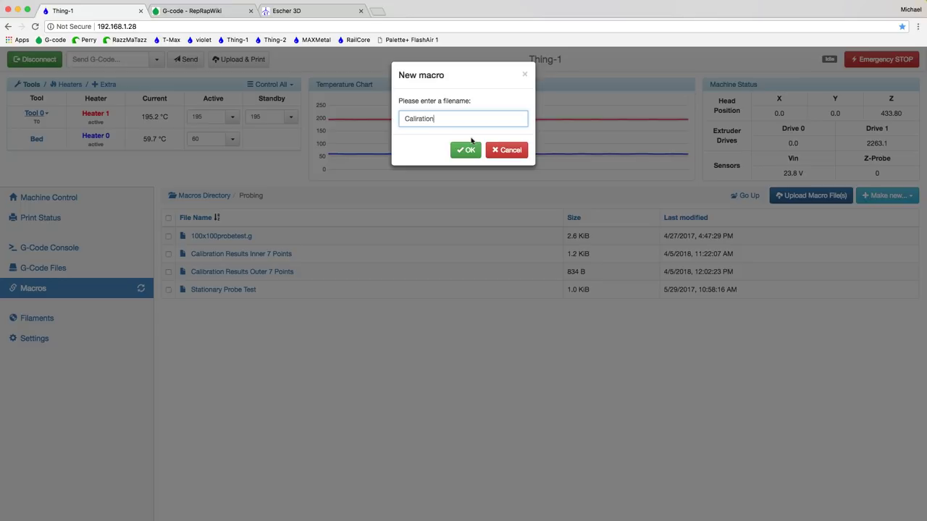
key("BackSpace")
key("BackSpace")
key("BackSpace")
key("BackSpace")
type("bration Results")
left_click(468, 150)
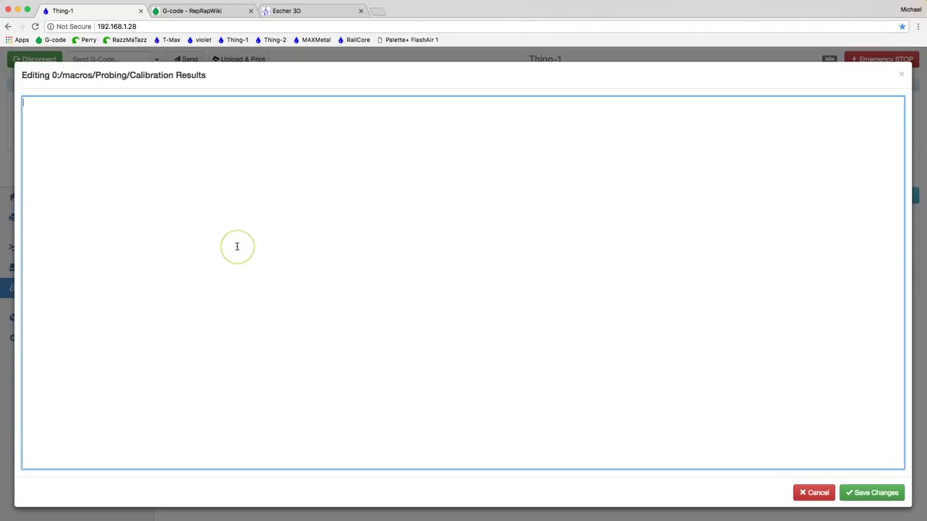
- Paste the bed.g script, change G30 P12 S6 to S-1, delete its comment, and save
key("super+v")
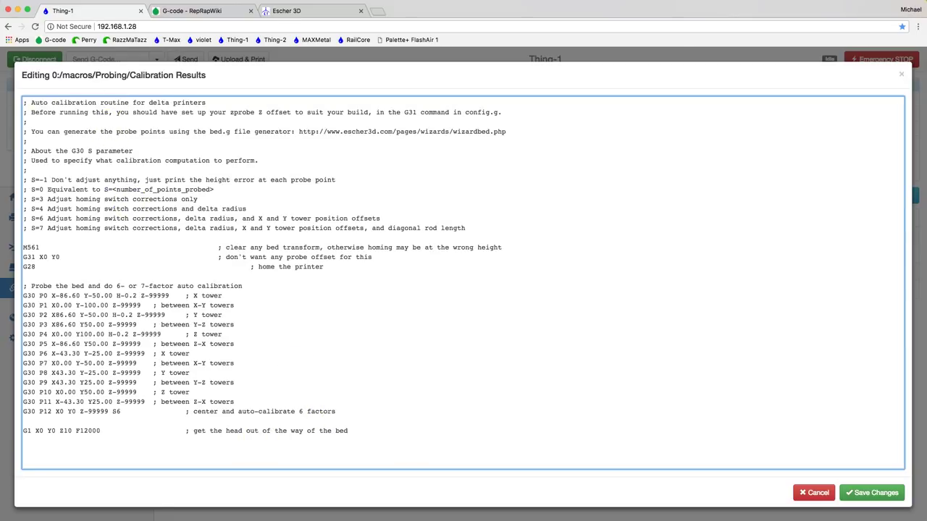
double_click(116, 412)
type("S-1")
left_click_drag(337, 411, 196, 414)
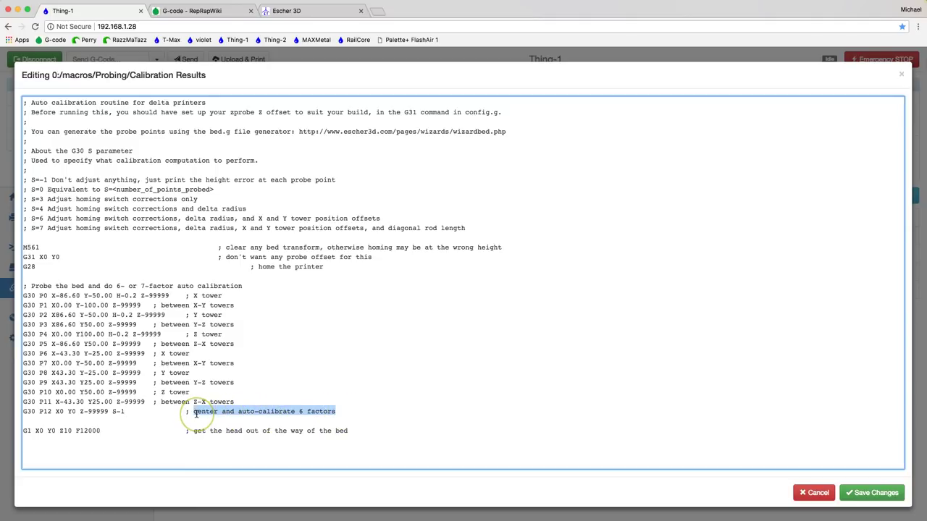
key("BackSpace")
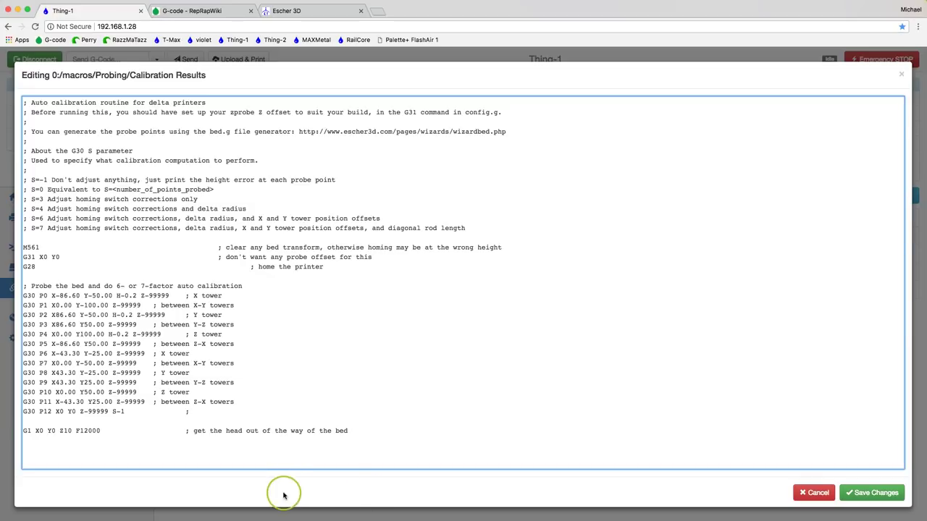
left_click(882, 493)
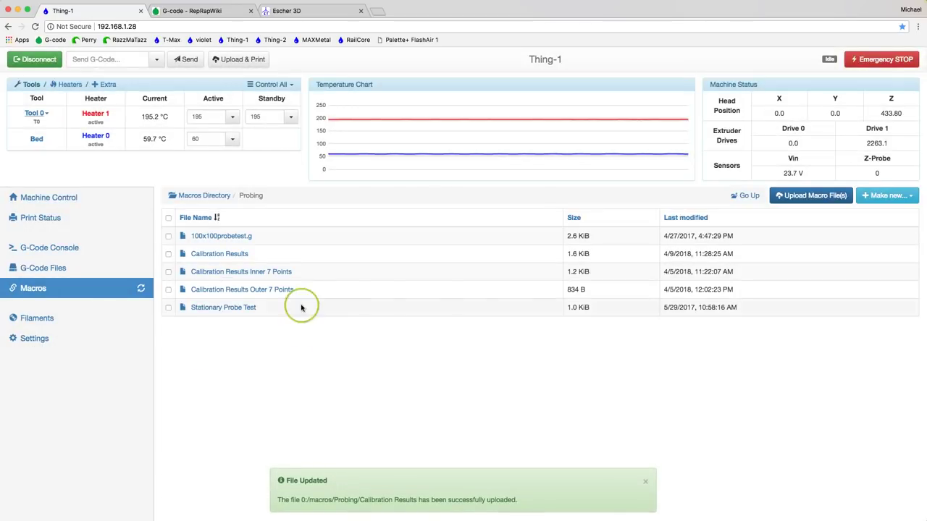
- Open the Probing folder and start the Calibration Results macro
left_click(219, 255)
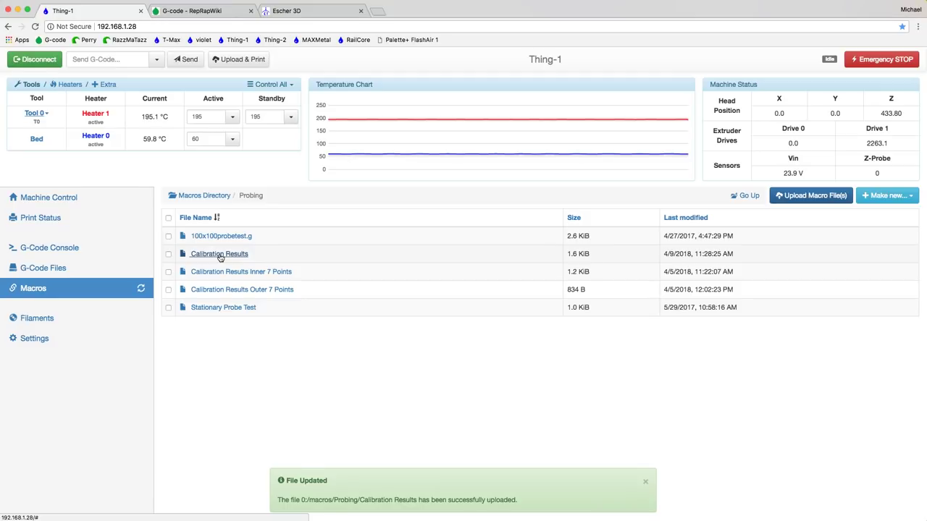
left_click(245, 435)
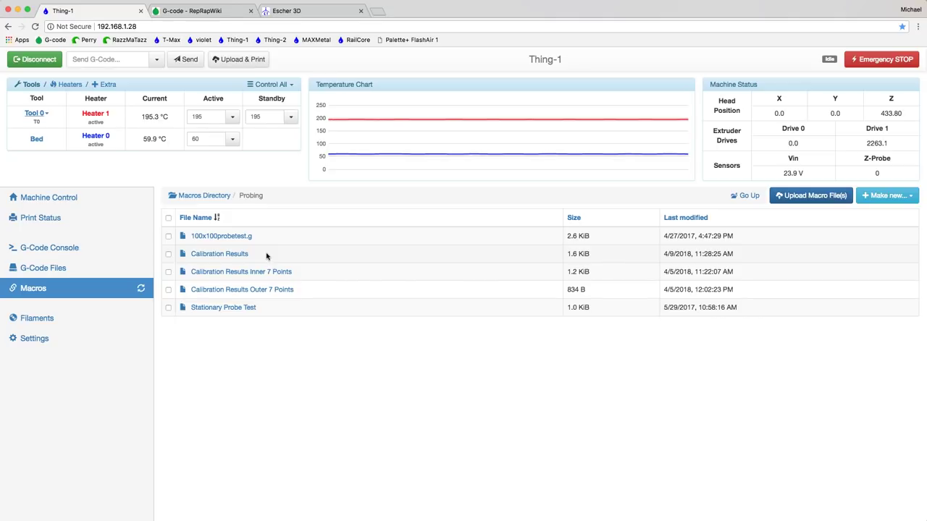
left_click(215, 256)
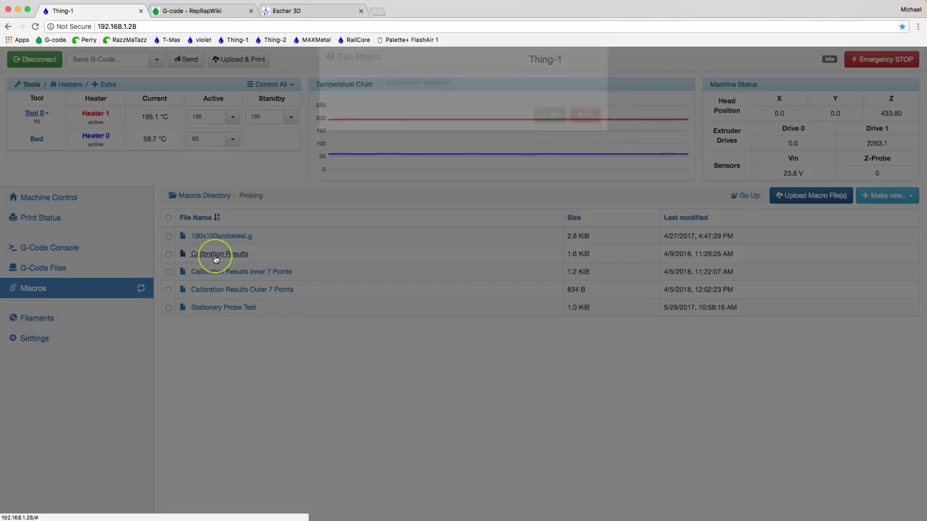
- Confirm the Calibration Results run, clear the G-Code Console log, and select probe height 0.029
left_click(552, 132)
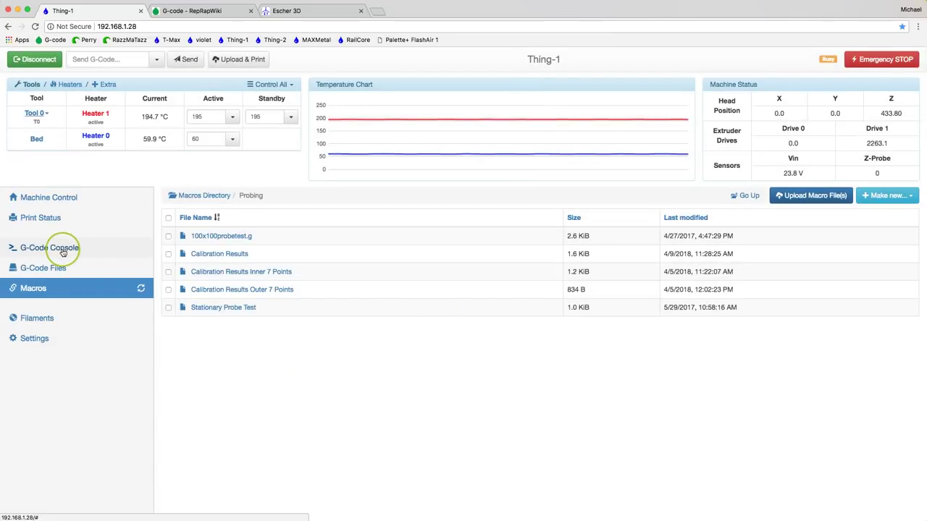
left_click(63, 249)
left_click(853, 196)
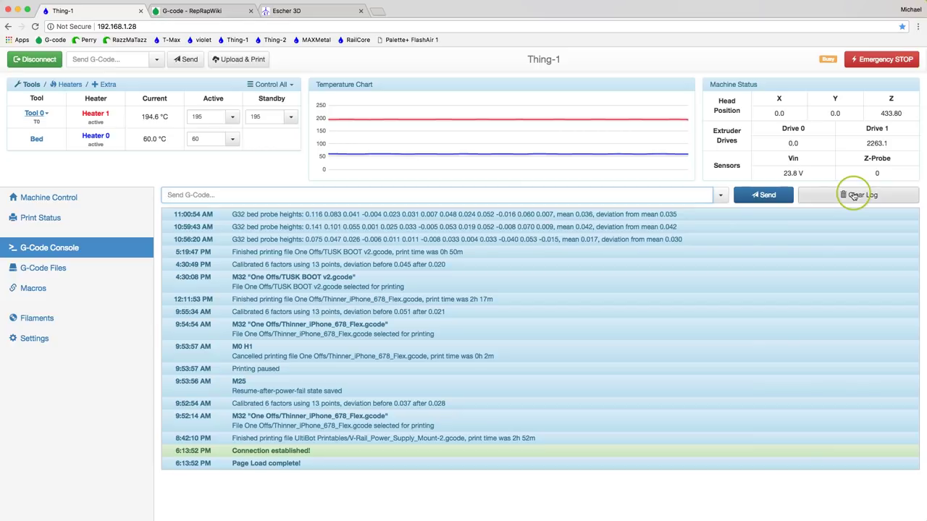
left_click(420, 298)
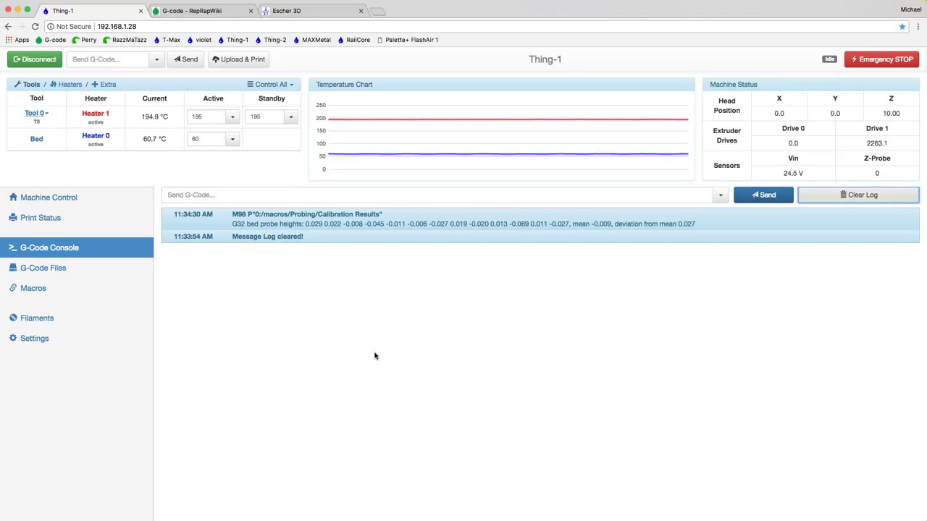
left_click(311, 224)
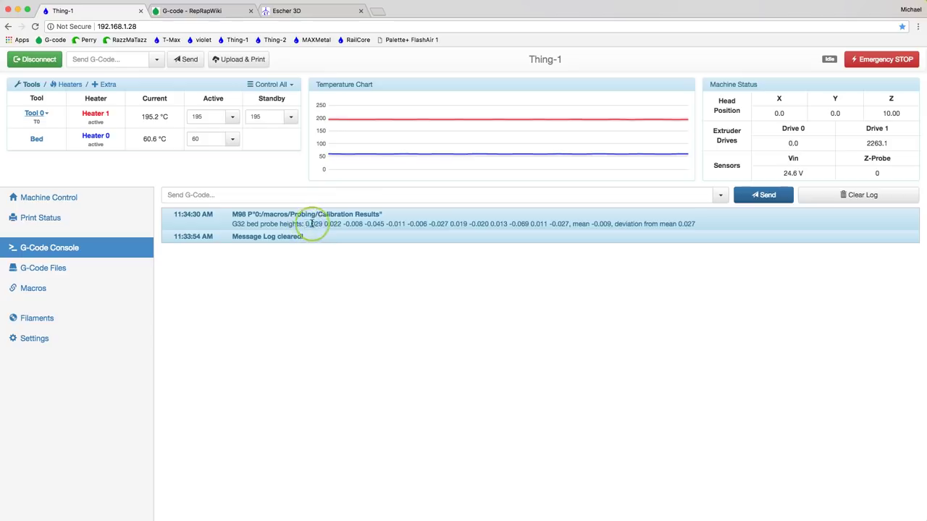
double_click(312, 224)
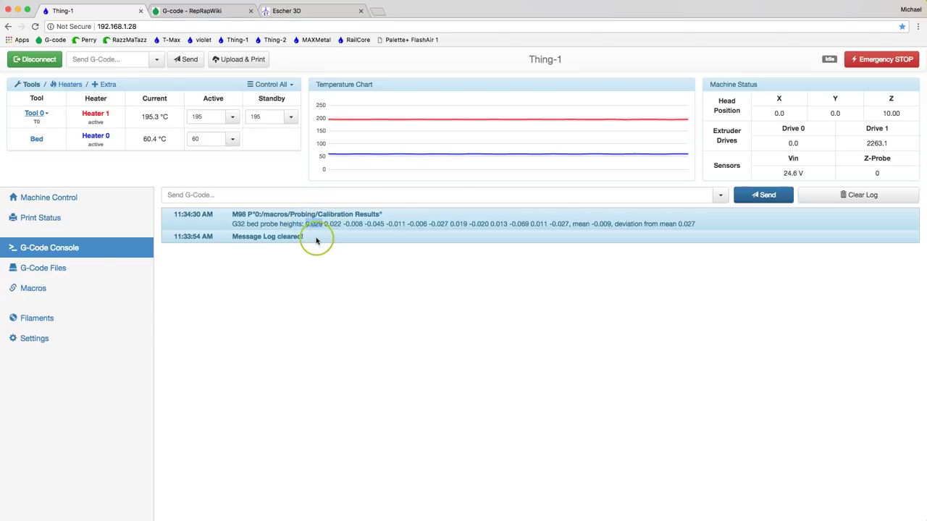
- Highlight console probe heights 0.022, -0.008, -0.006, 0.019 and 0.013 in turn
left_click(330, 223)
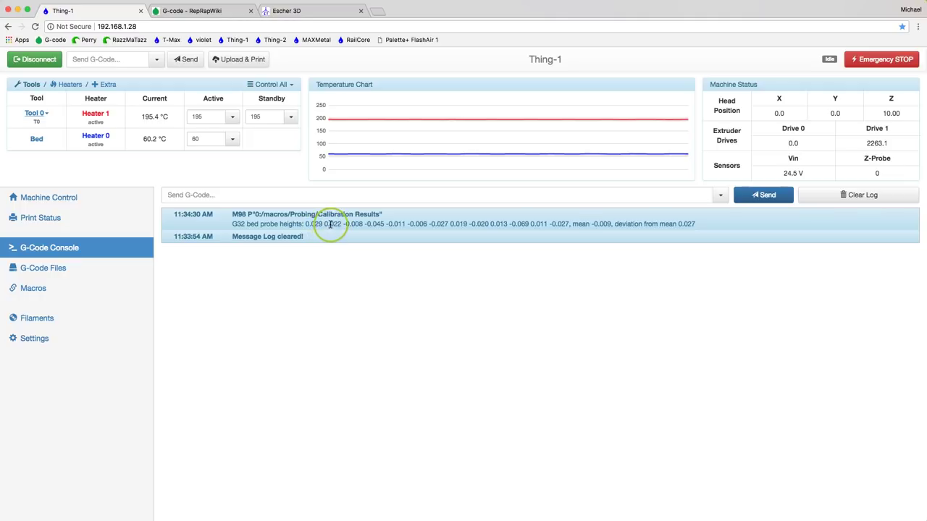
double_click(331, 224)
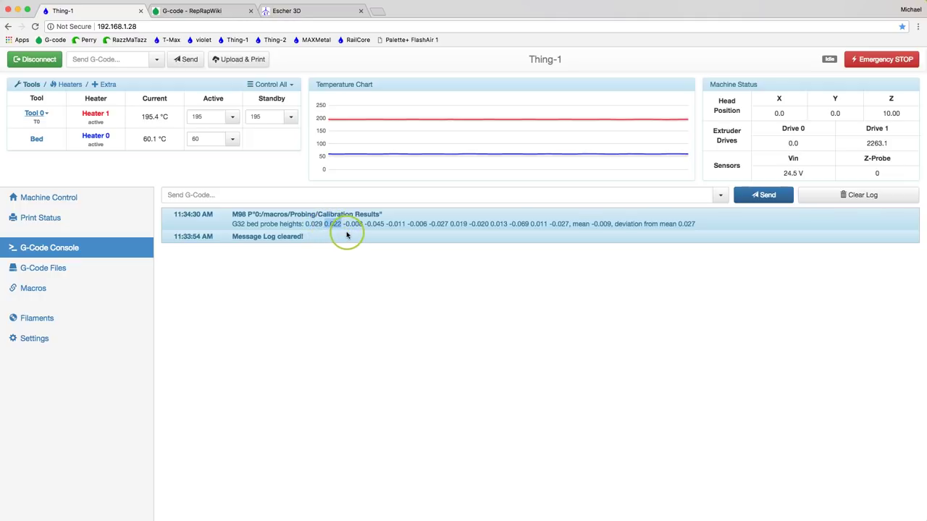
left_click_drag(345, 224, 405, 223)
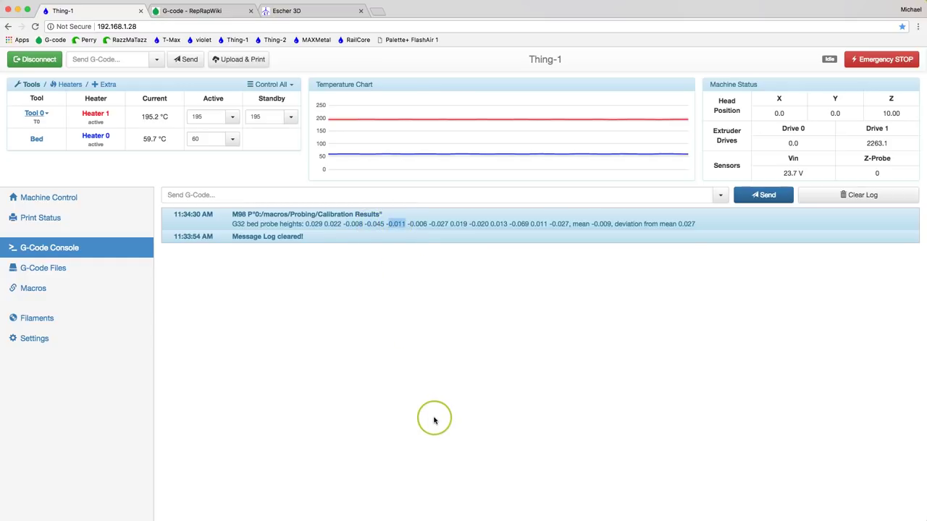
left_click_drag(408, 224, 449, 223)
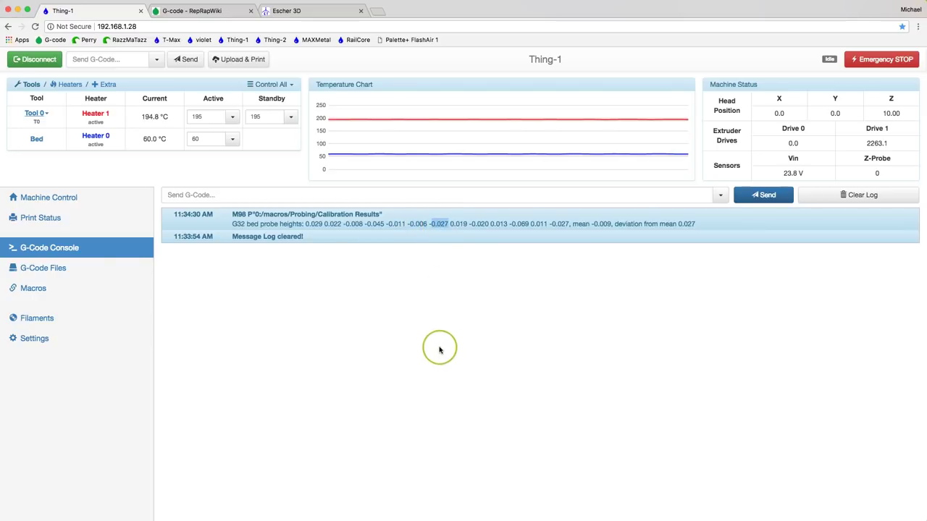
left_click_drag(450, 223, 490, 224)
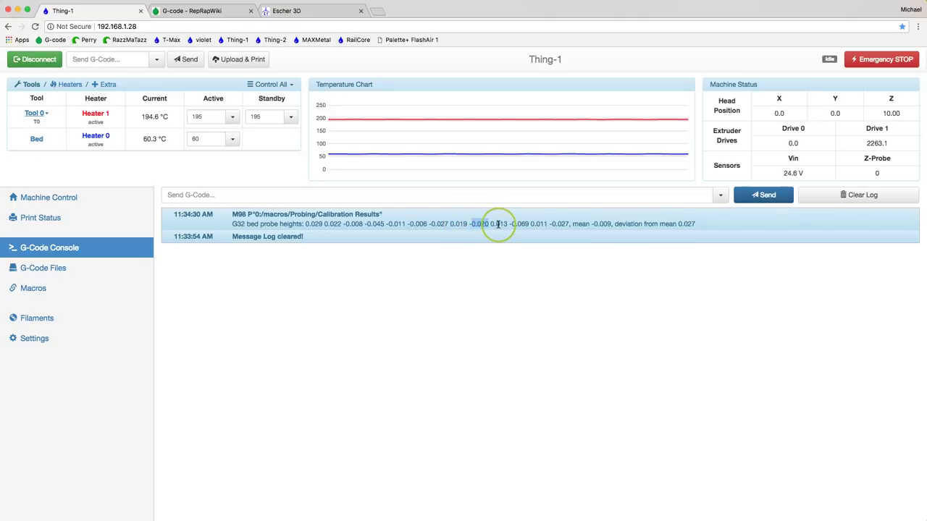
double_click(498, 224)
- Highlight probe heights -0.069 and -0.027, then return to the probing macros list
triple_click(519, 224)
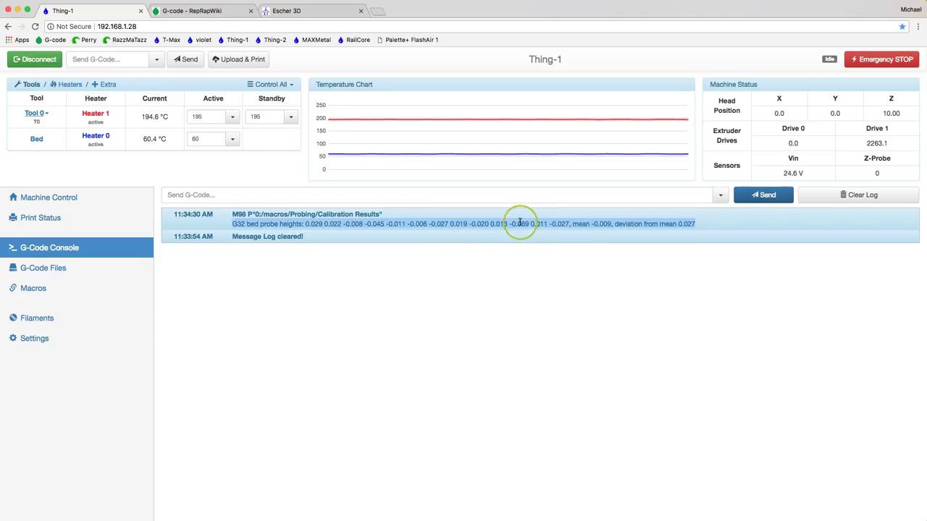
left_click(519, 224)
double_click(521, 224)
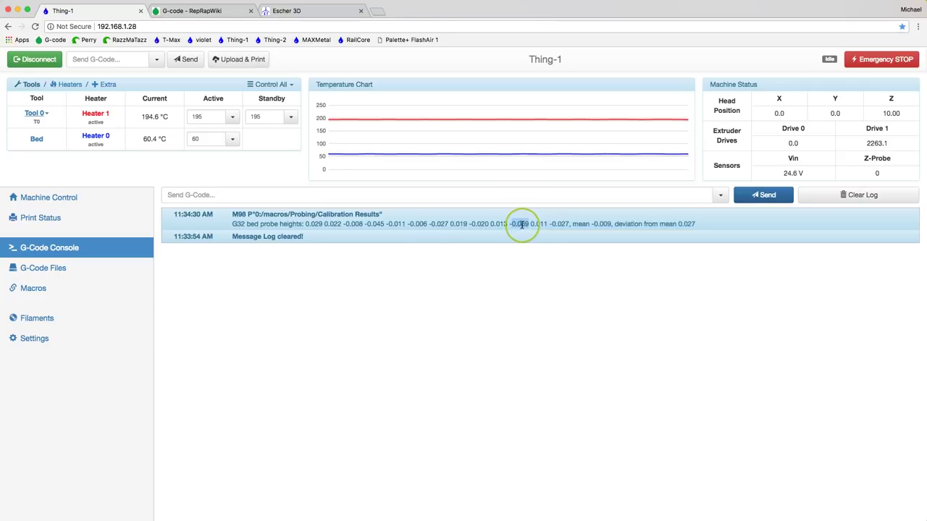
triple_click(534, 224)
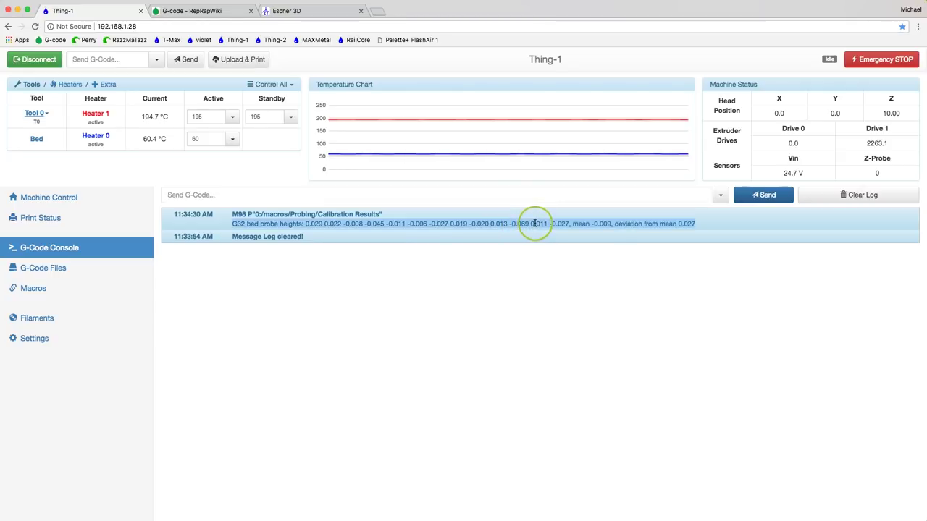
left_click(535, 223)
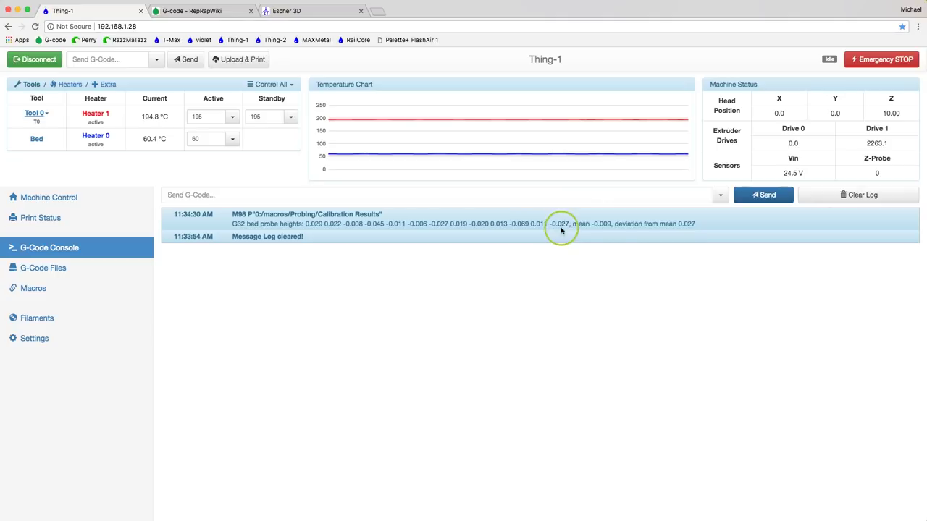
left_click_drag(550, 224, 568, 224)
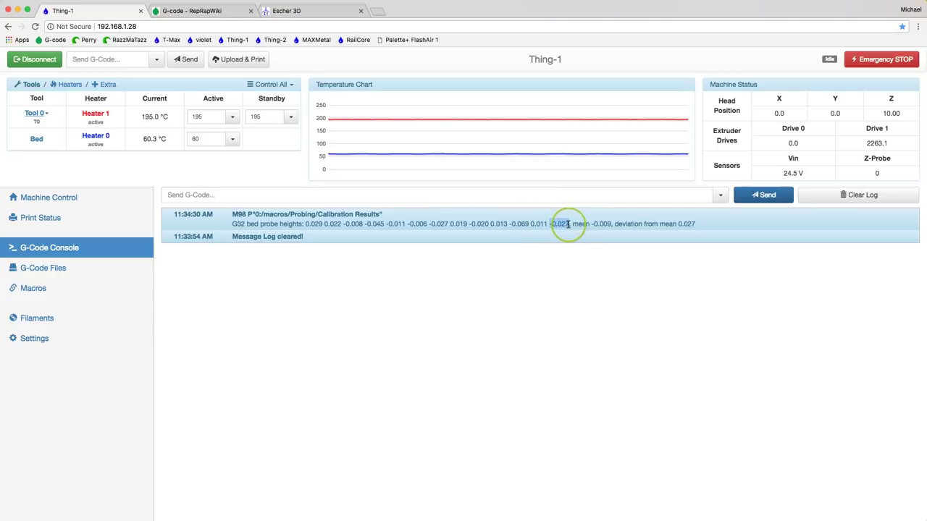
left_click(39, 293)
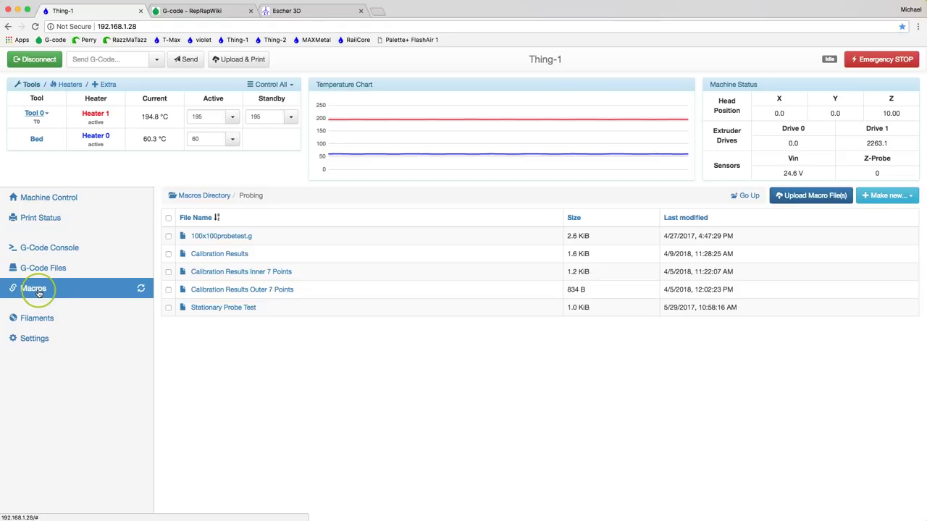
- Run the Calibration Results macro again, confirm it, and return to the console log
left_click(208, 255)
left_click(552, 134)
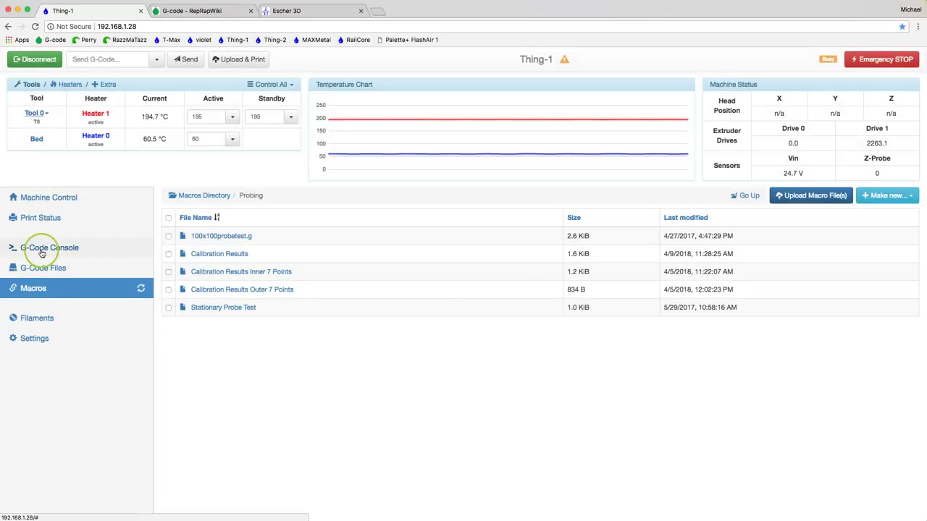
left_click(41, 248)
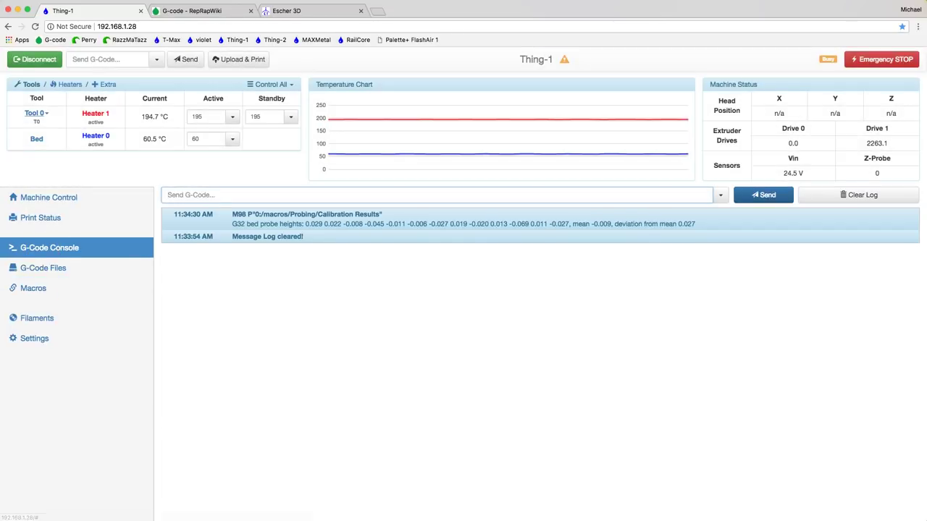
left_click(417, 385)
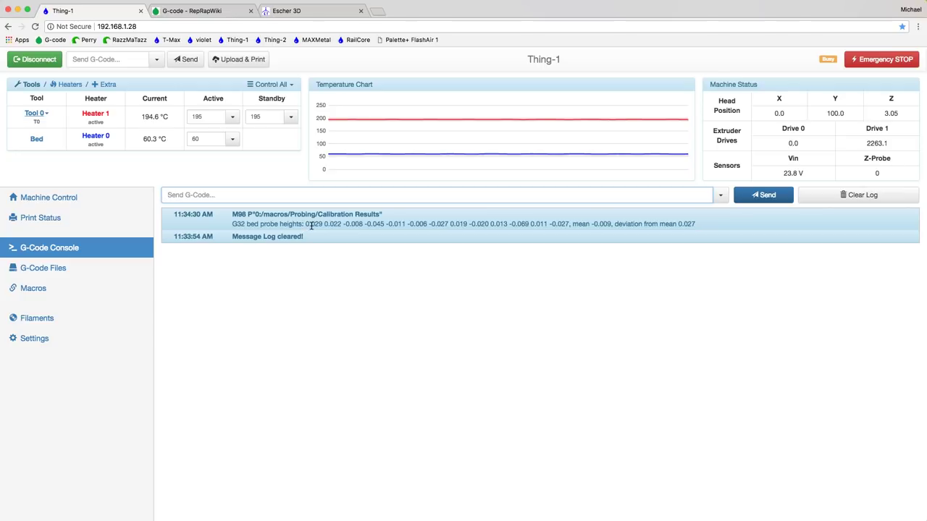
- Highlight the new run's first six probe heights, starting with 0.029
left_click_drag(306, 224, 426, 224)
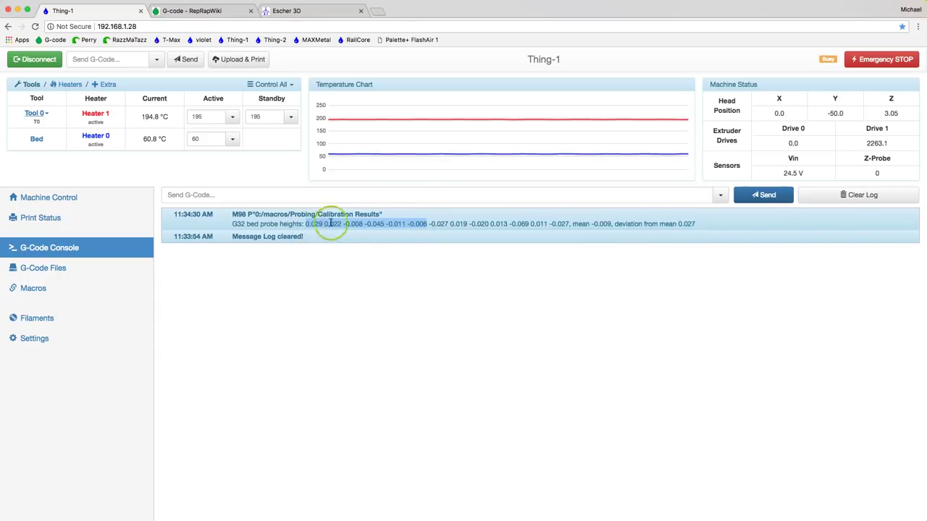
left_click(404, 303)
left_click(306, 224)
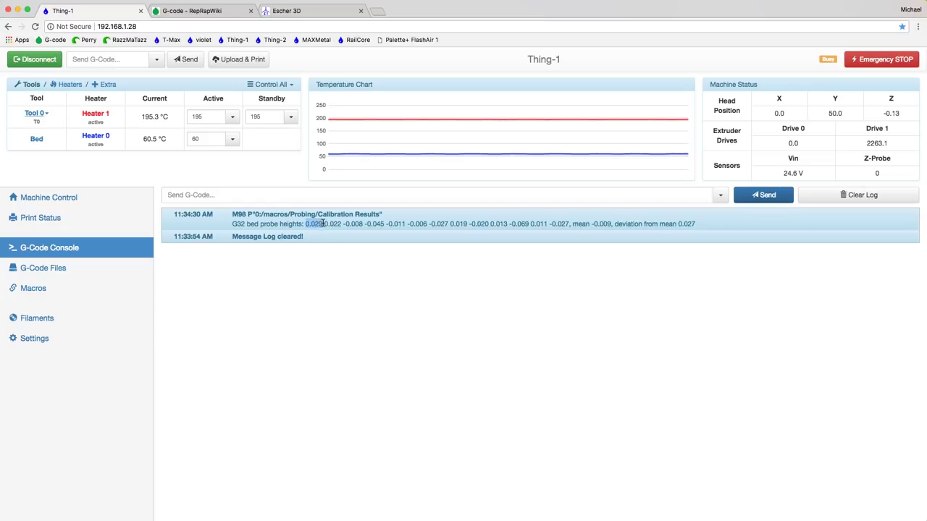
left_click(327, 282)
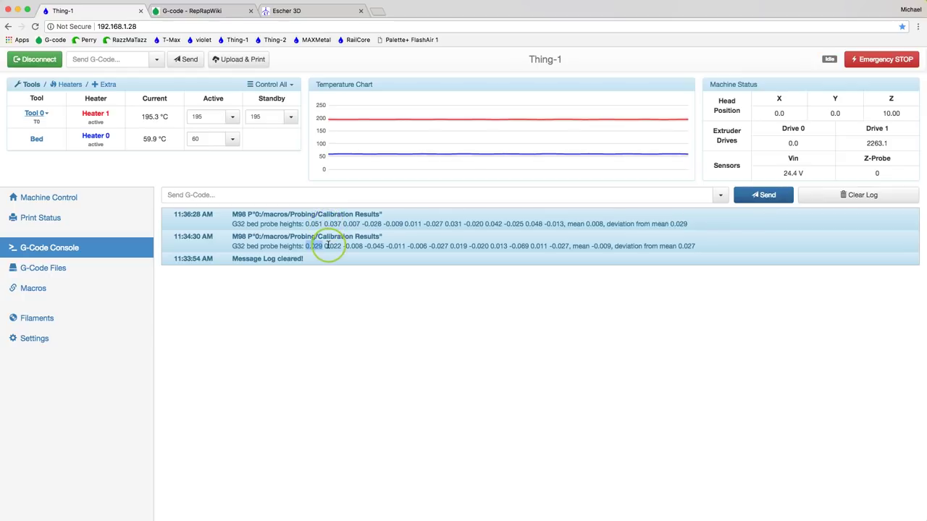
left_click(330, 246)
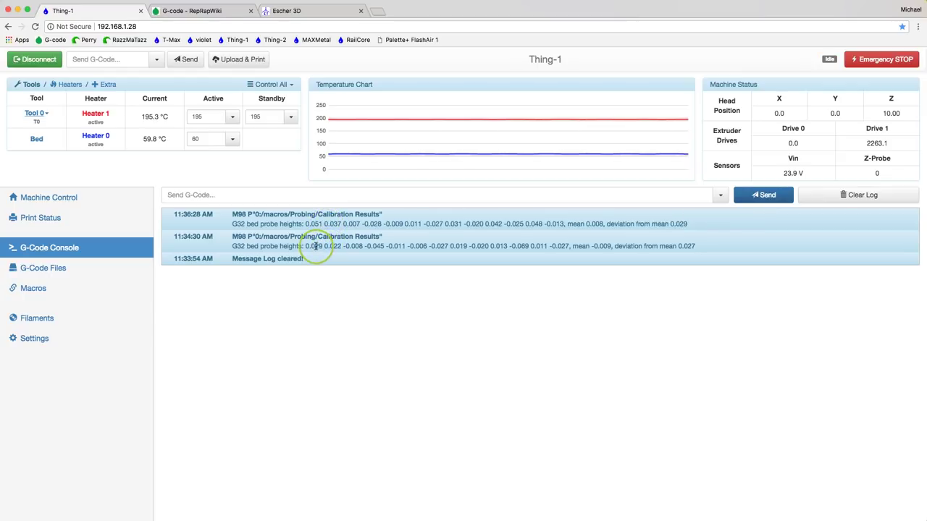
double_click(333, 246)
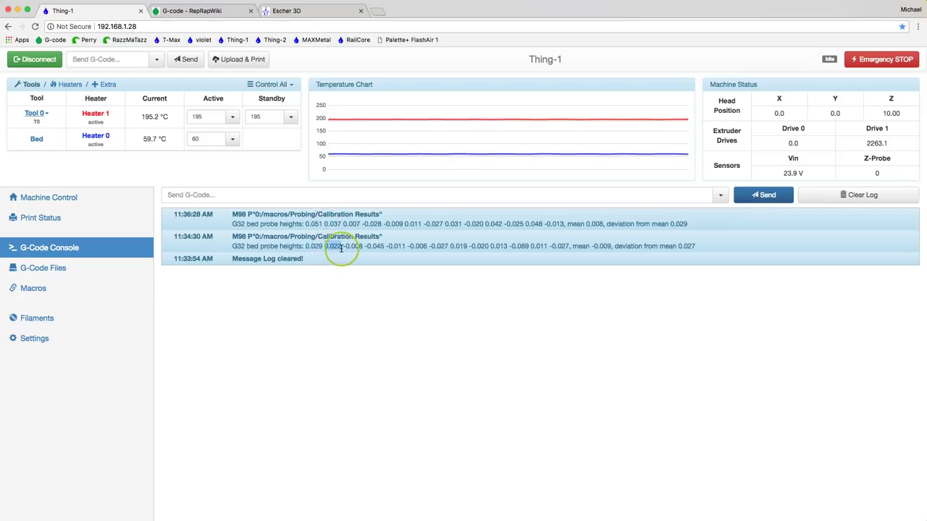
left_click_drag(341, 248, 333, 246)
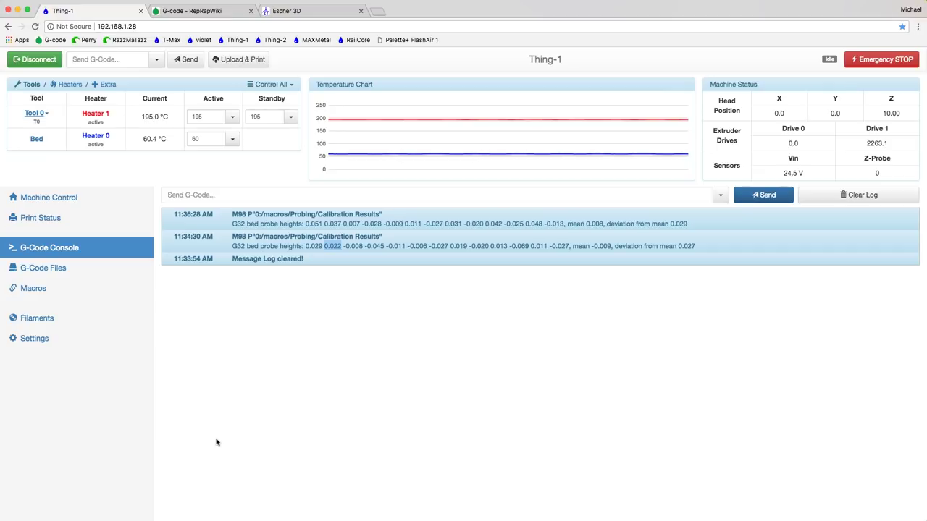
left_click(160, 449)
mouse_move(160, 452)
left_mouse_down()
mouse_move(165, 489)
mouse_move(153, 517)
left_mouse_up()
mouse_move(145, 435)
left_mouse_down()
mouse_move(142, 419)
mouse_move(177, 437)
left_mouse_up()
left_click_drag(166, 431, 165, 435)
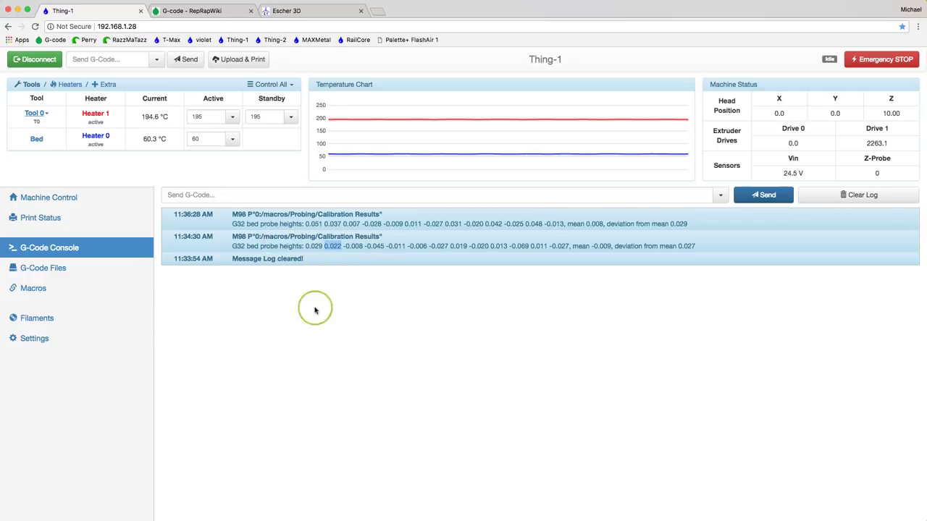
left_click(44, 268)
- Run the Calibration Results macro from the probing macros a third time and view the console
left_click(35, 289)
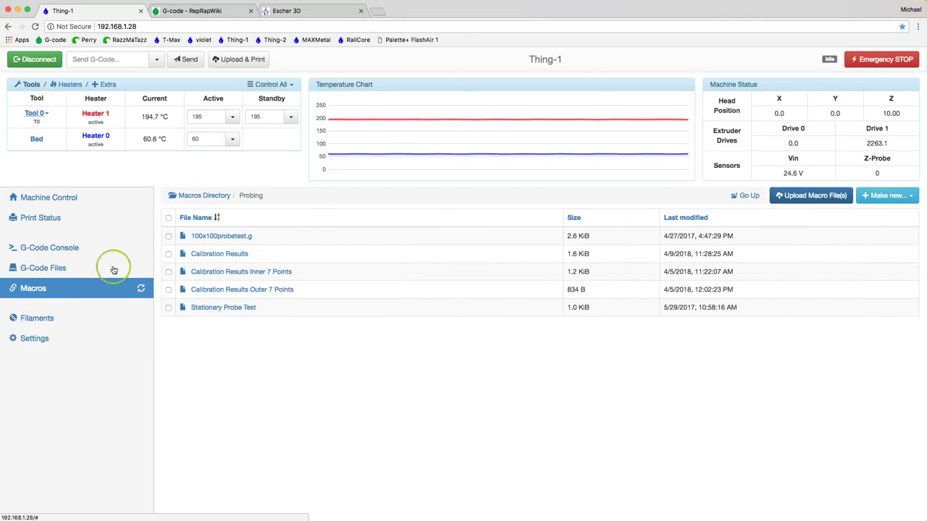
left_click(219, 253)
left_click(549, 133)
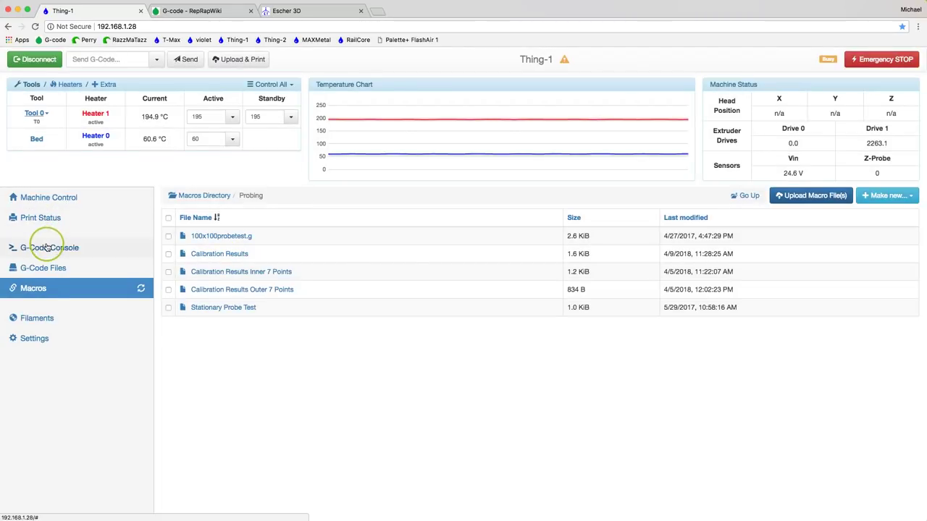
left_click(47, 247)
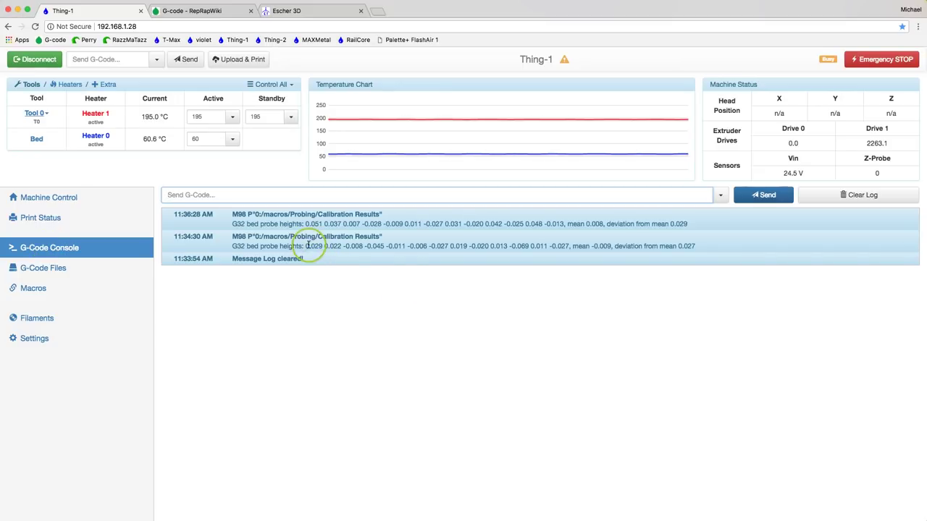
- Highlight the third run's first probe height, 0.051, in the console log
left_click_drag(316, 226, 323, 226)
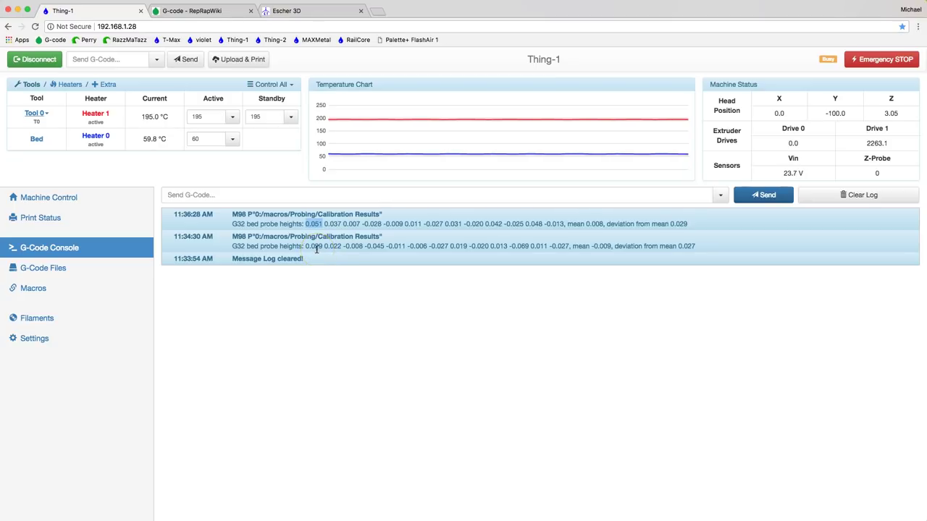
left_click(322, 253)
left_click(330, 248)
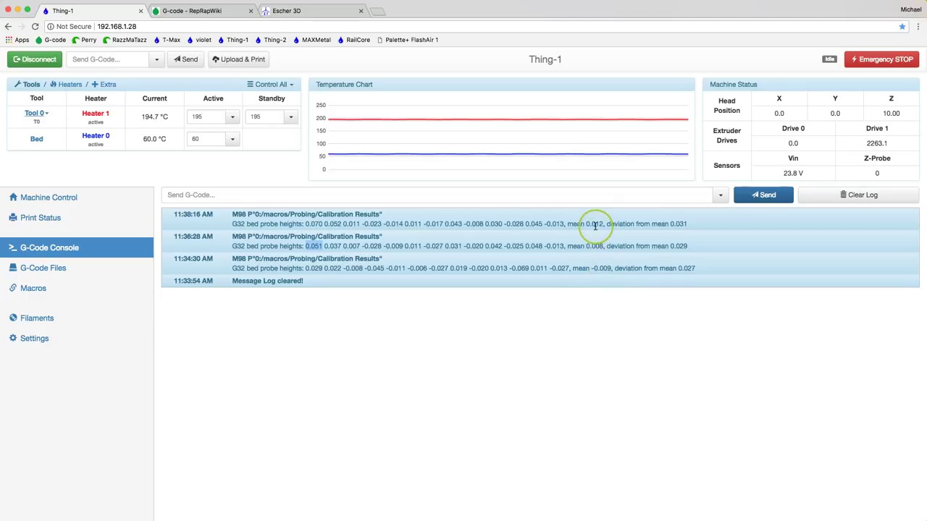
left_click(378, 14)
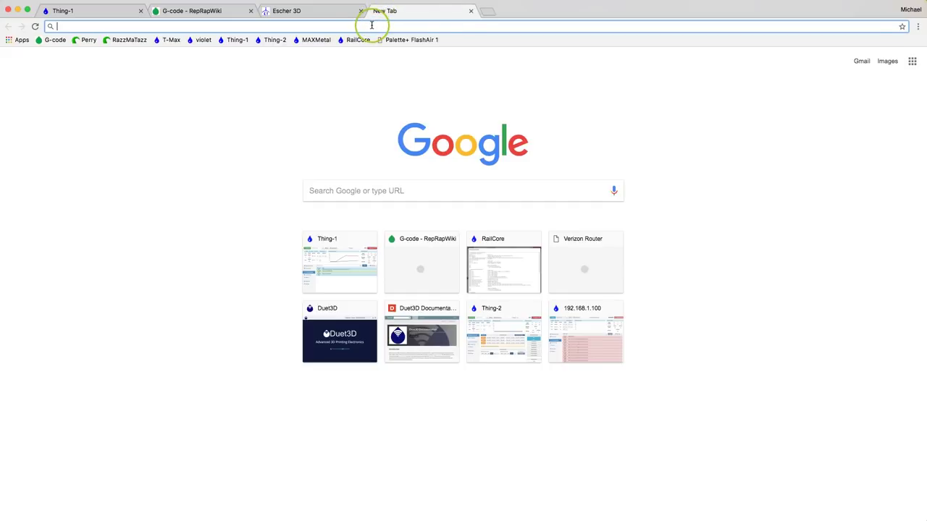
- Search Google for '.012 mm to inches' and select the 0.00047244094 inch result
type(".01")
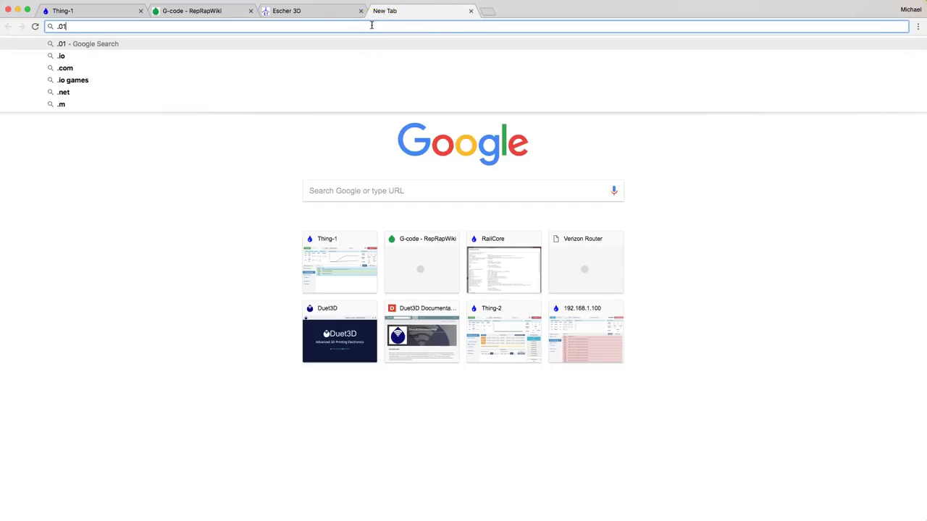
type("2 mm to in")
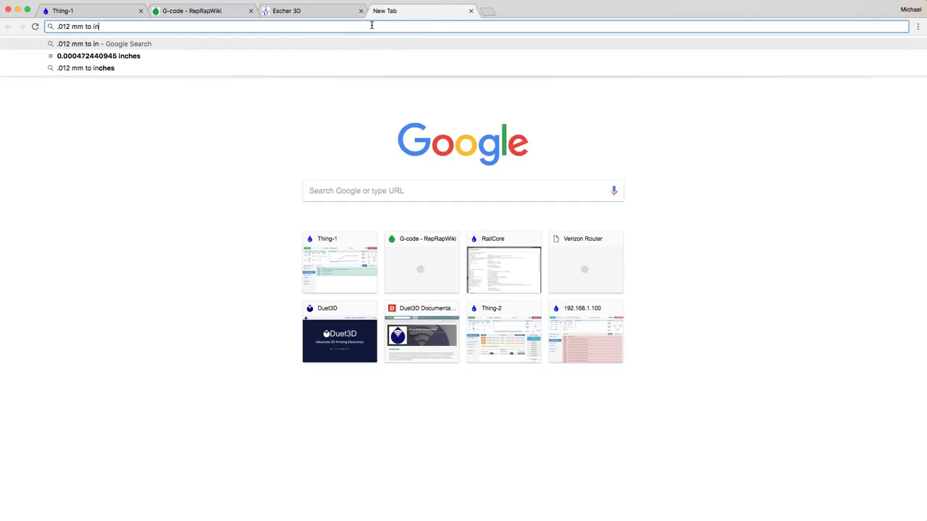
type("ches")
key("Return")
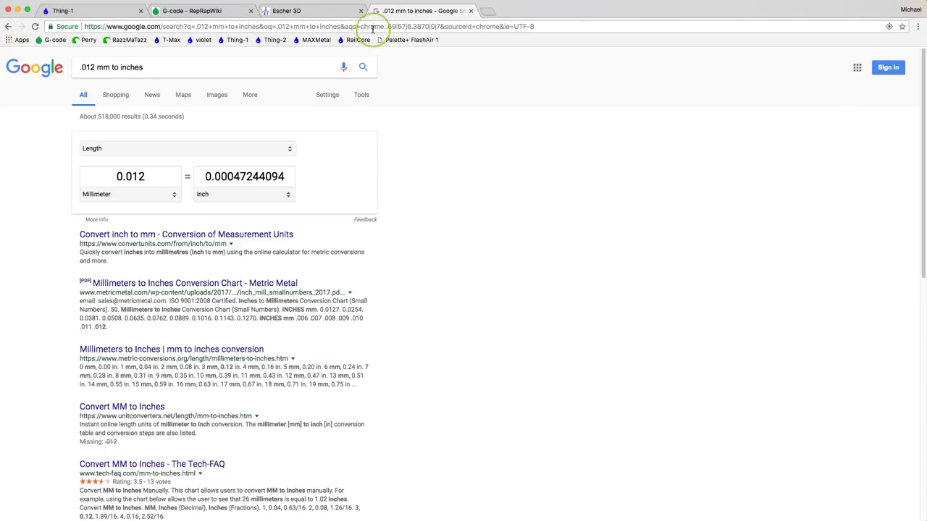
left_click(233, 177)
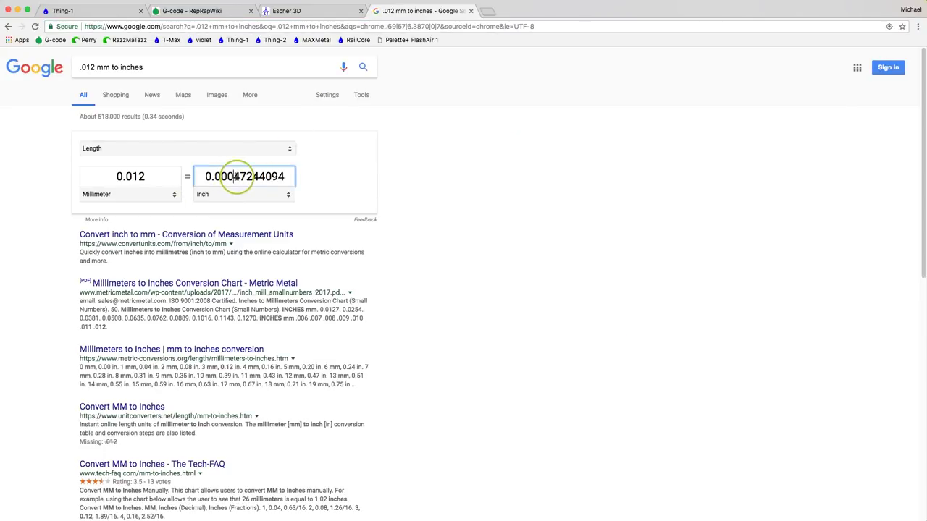
double_click(236, 177)
left_click(239, 176)
double_click(239, 177)
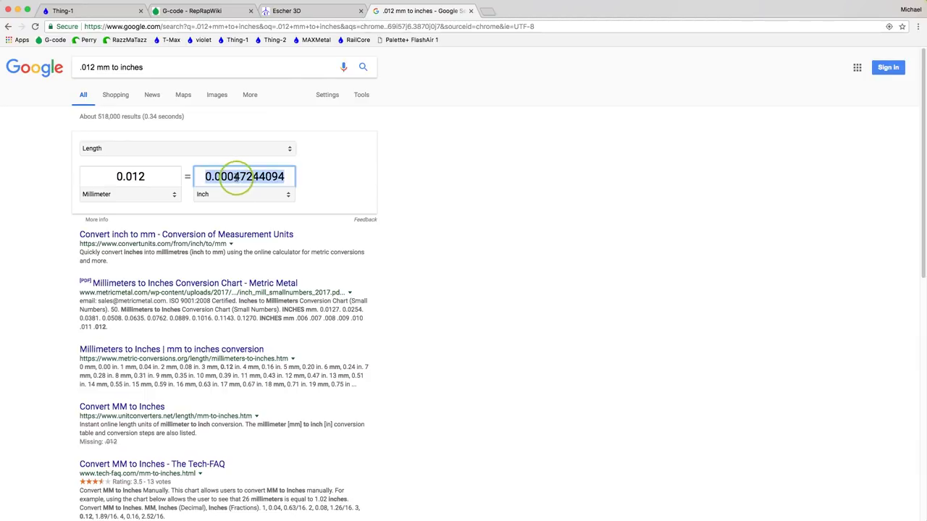
left_click(309, 10)
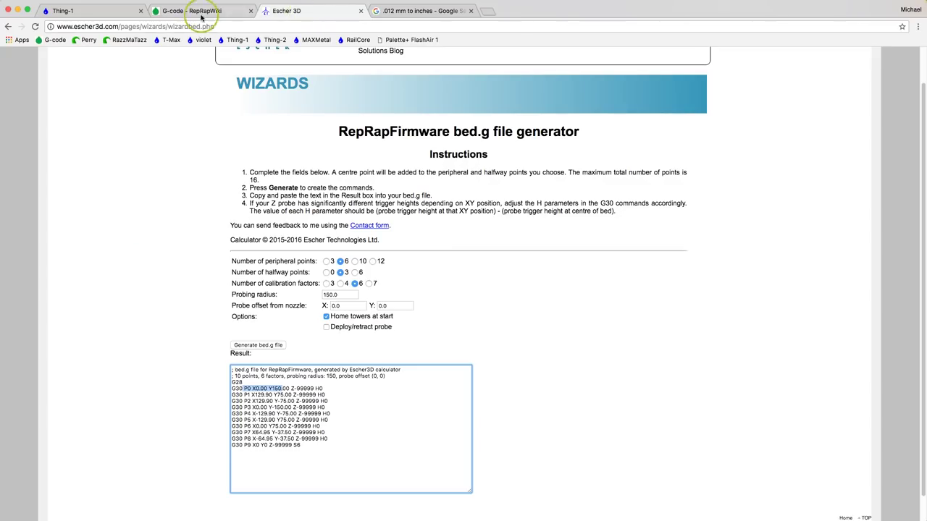
- Back on the Thing-1 console, highlight the three runs' means and the 0.031 deviation
left_click(63, 10)
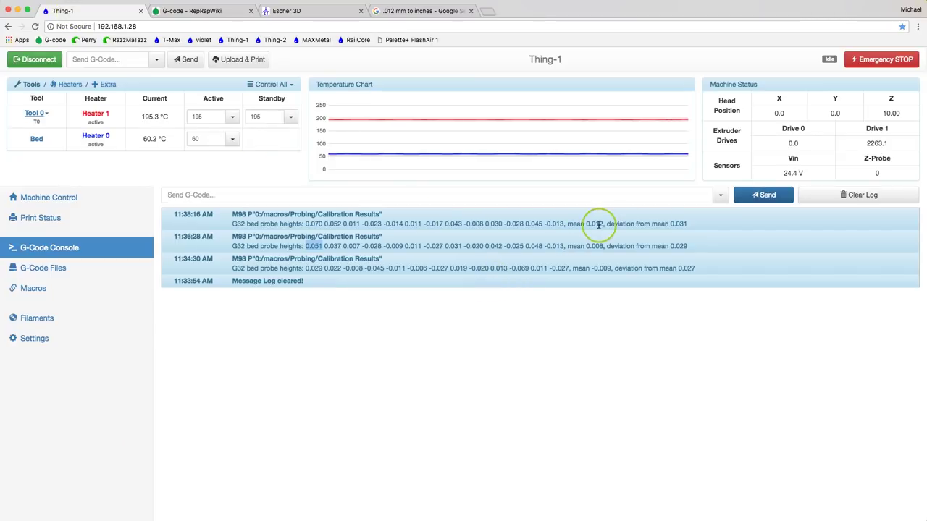
left_click_drag(600, 224, 614, 320)
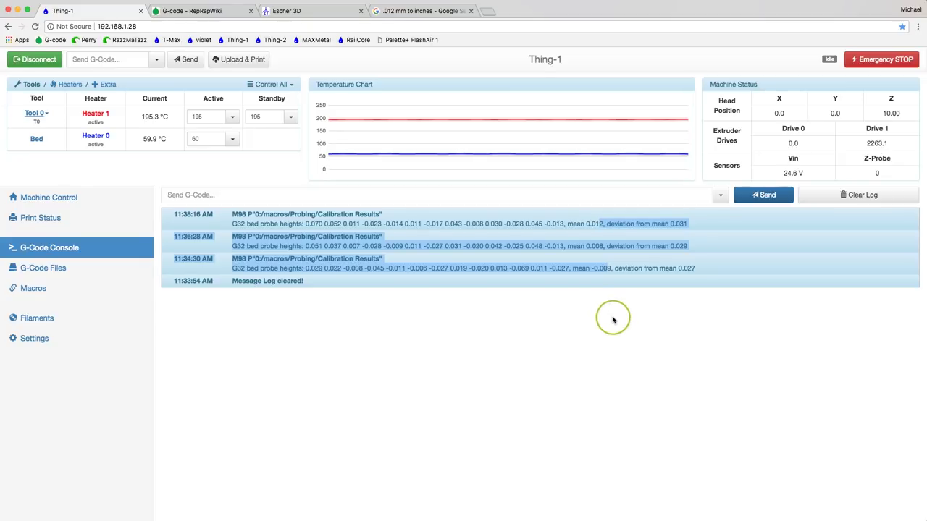
left_click(613, 320)
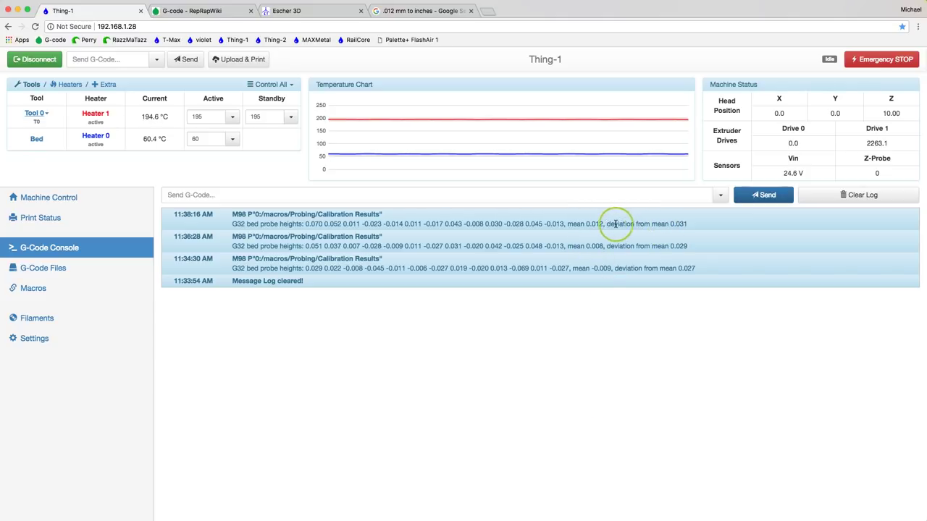
left_click_drag(608, 224, 707, 231)
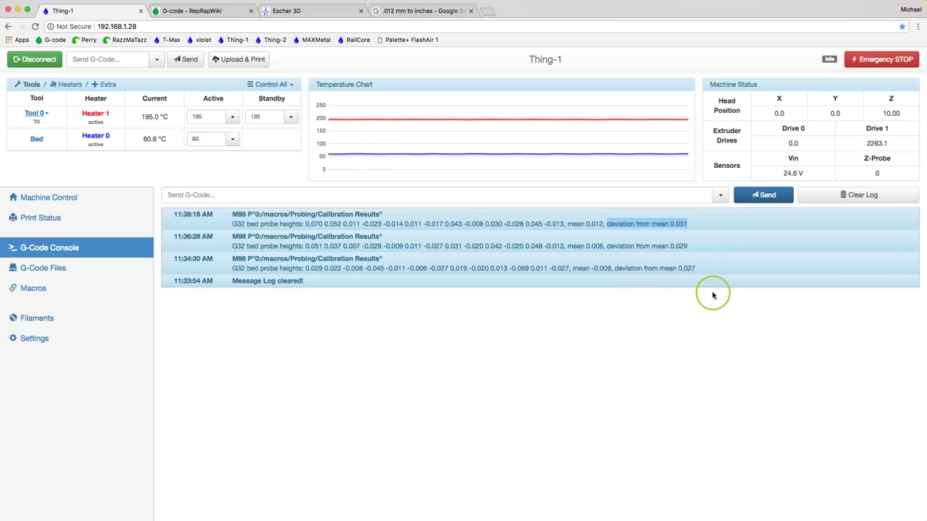
left_click(458, 356)
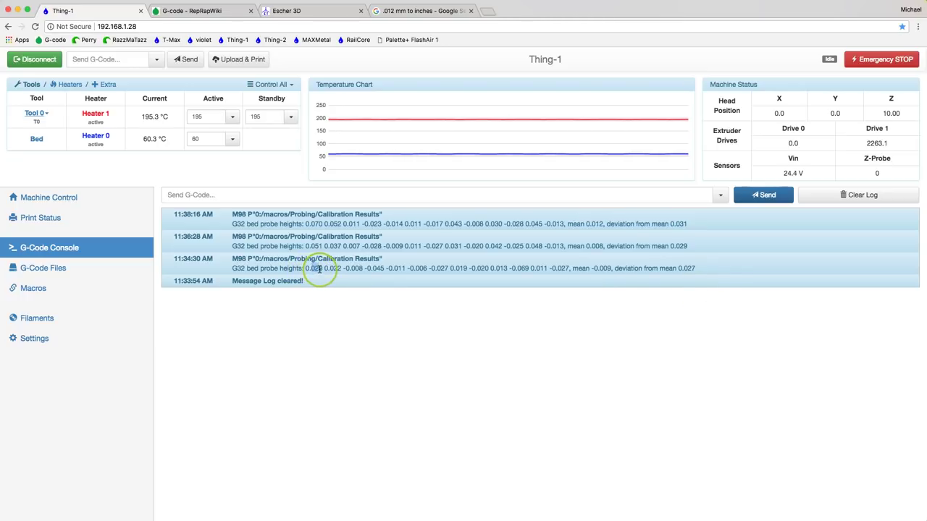
- Compare the runs' first probe heights: 0.029, 0.051 and 0.070
left_click_drag(304, 269, 322, 269)
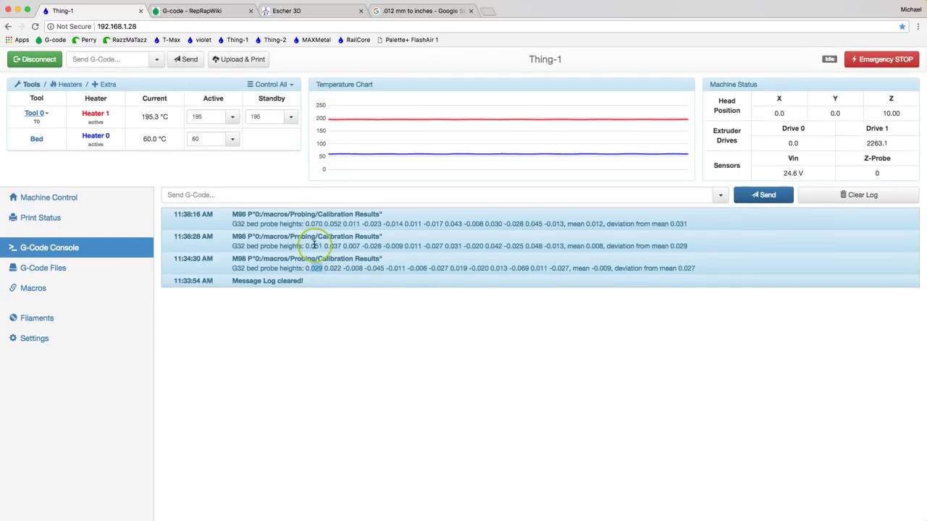
double_click(314, 247)
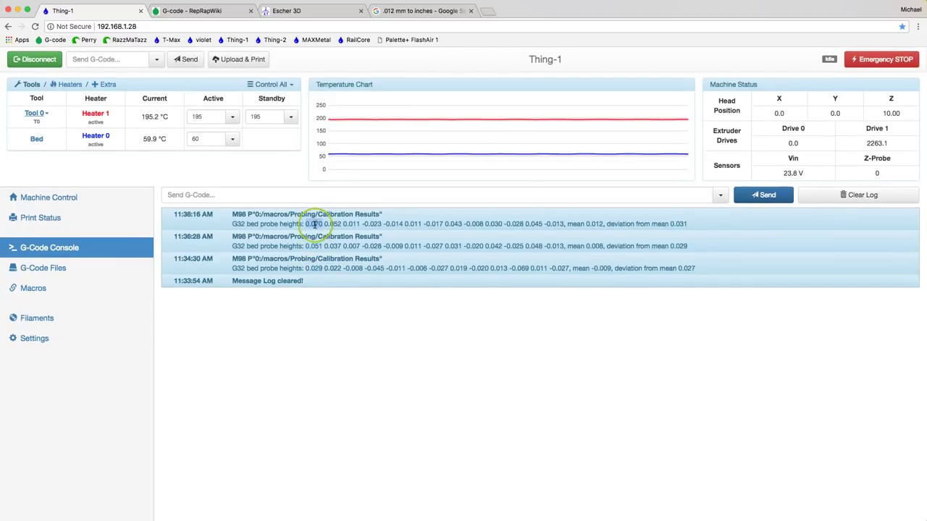
double_click(315, 224)
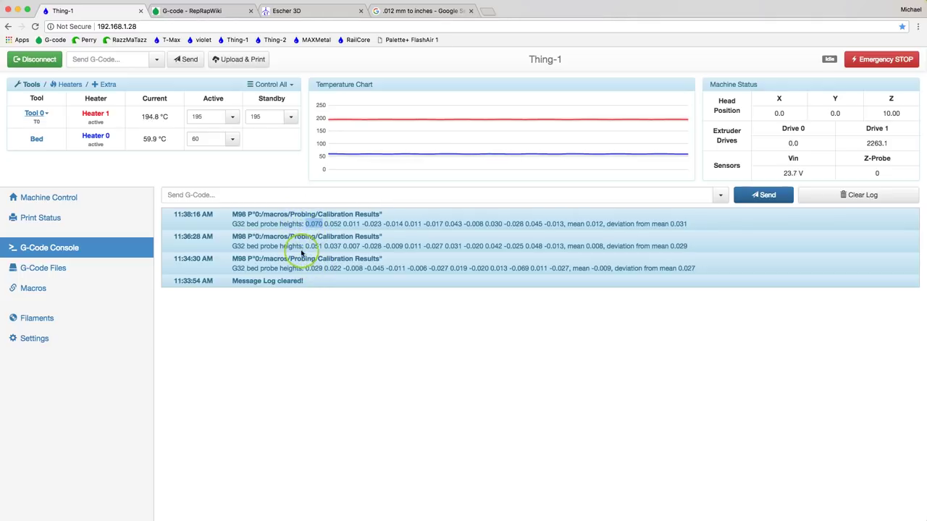
triple_click(316, 226)
double_click(313, 224)
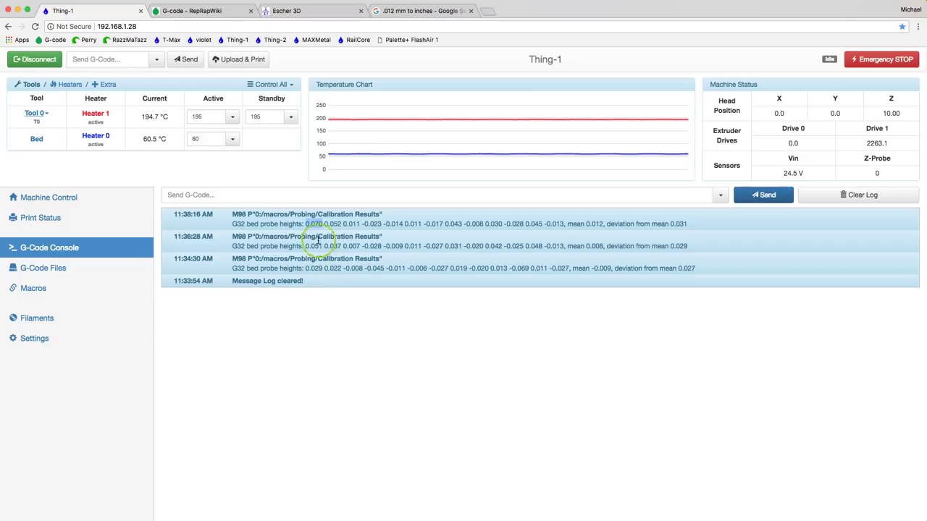
left_click(435, 13)
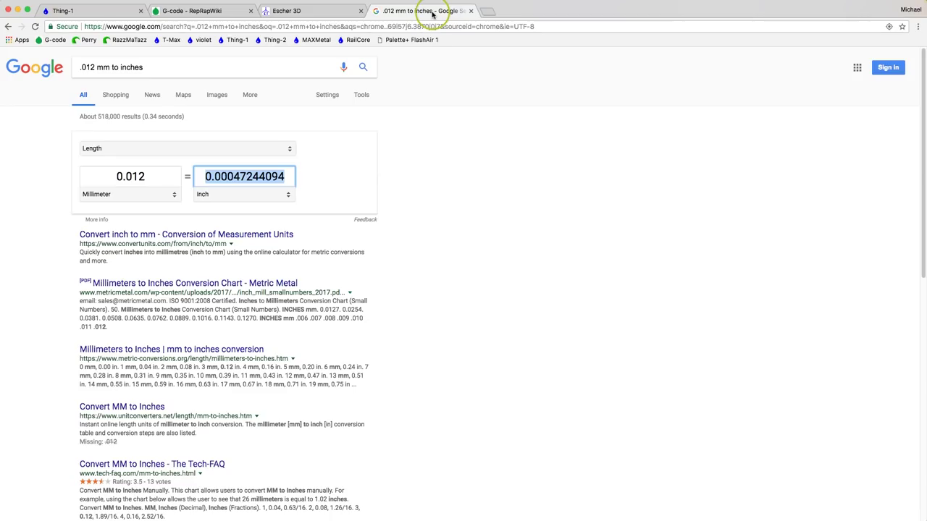
- Change Google's converter to .04 millimeters and select the 0.0015748 inch result
left_click(149, 179)
double_click(151, 178)
type("4")
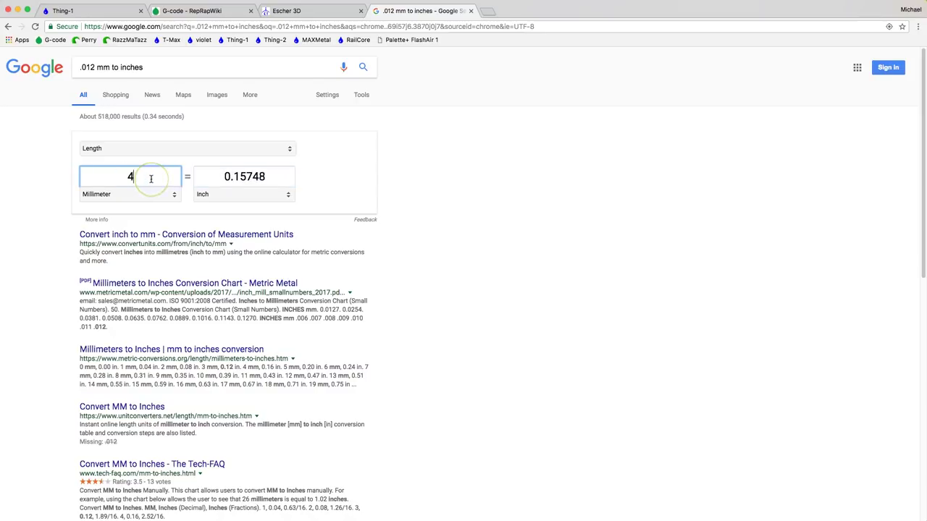
key("Tab")
double_click(142, 177)
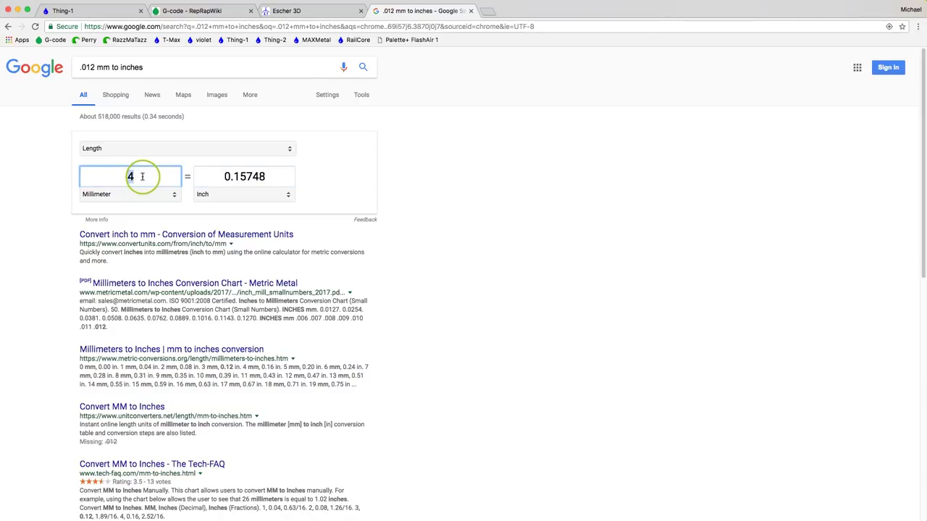
type(".04")
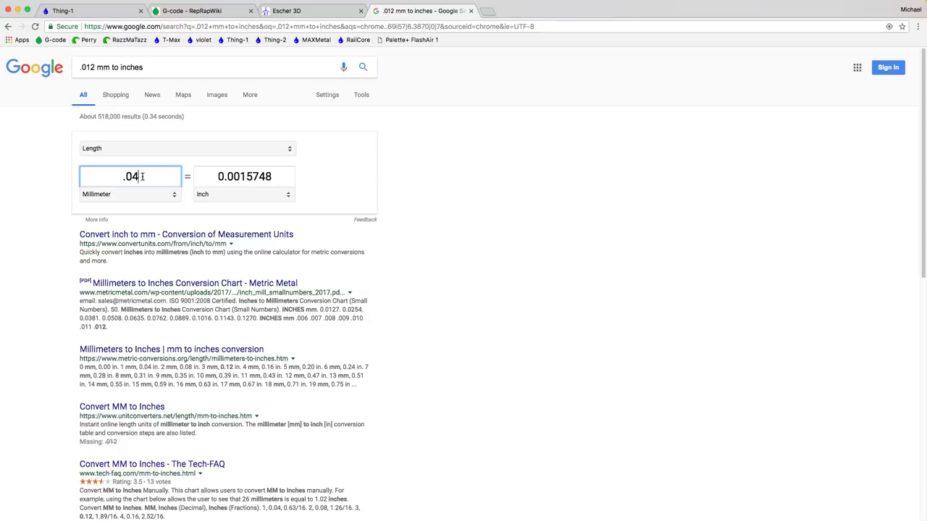
left_click_drag(241, 177, 252, 177)
double_click(263, 187)
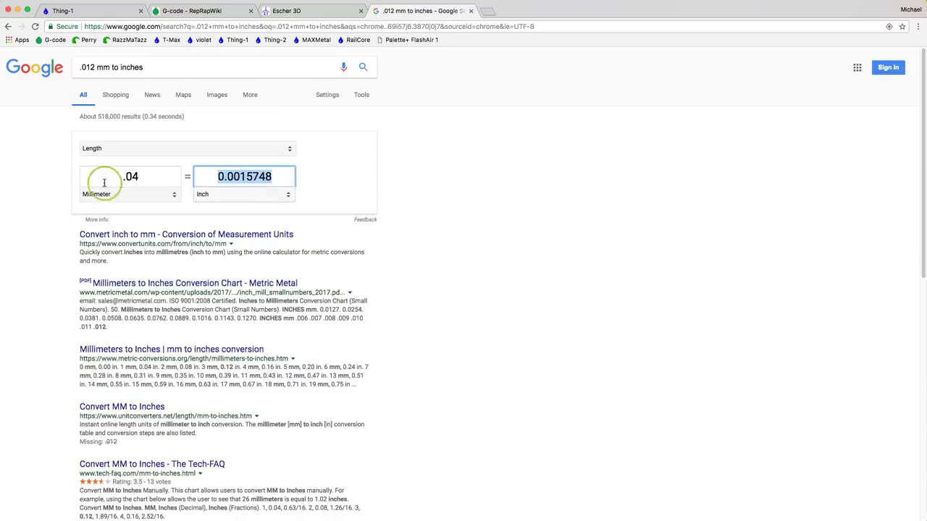
left_click(134, 178)
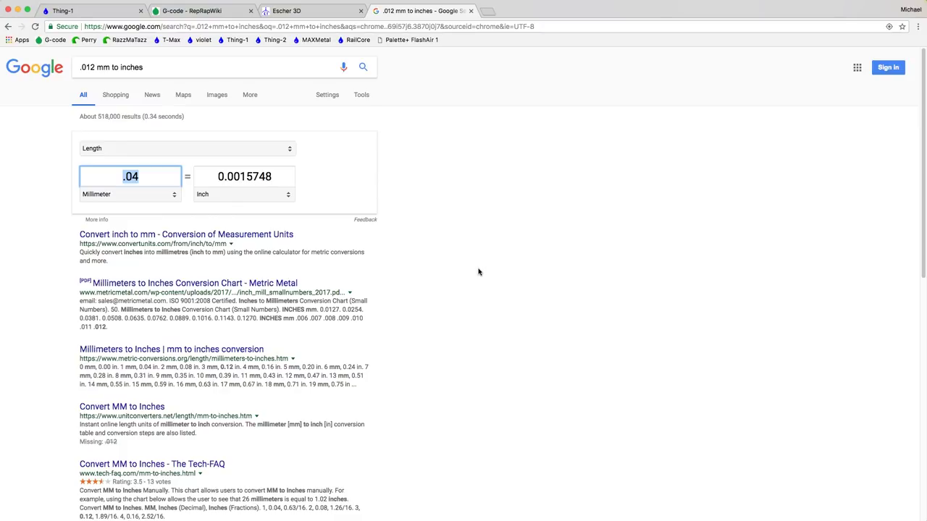
left_click(96, 10)
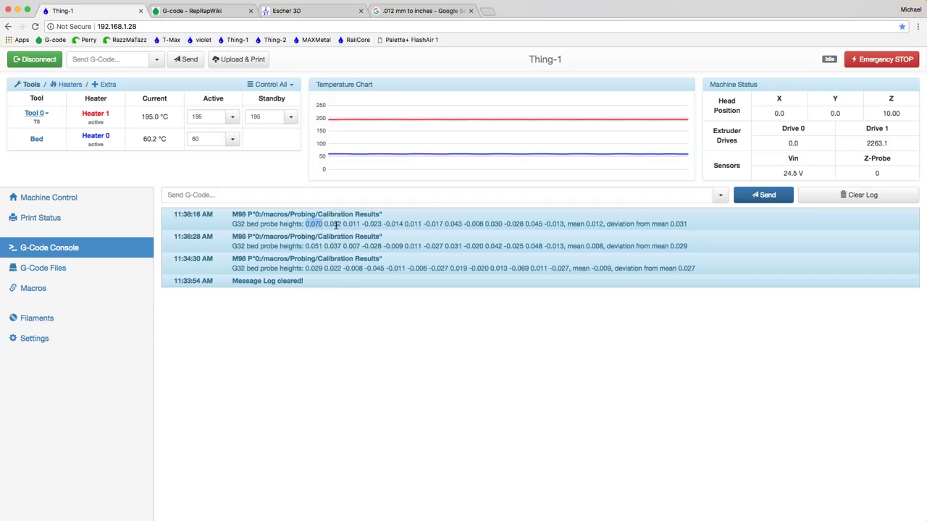
left_click(335, 224)
left_click(336, 391)
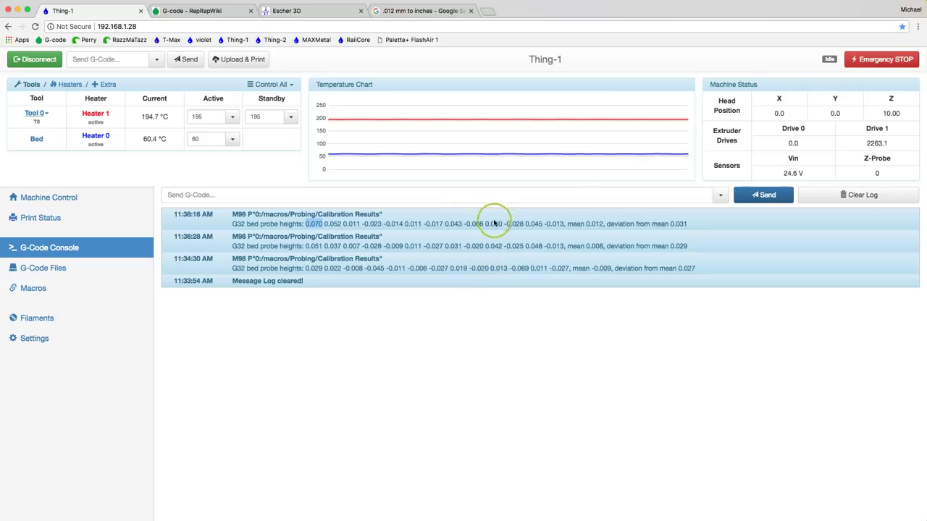
left_click(519, 267)
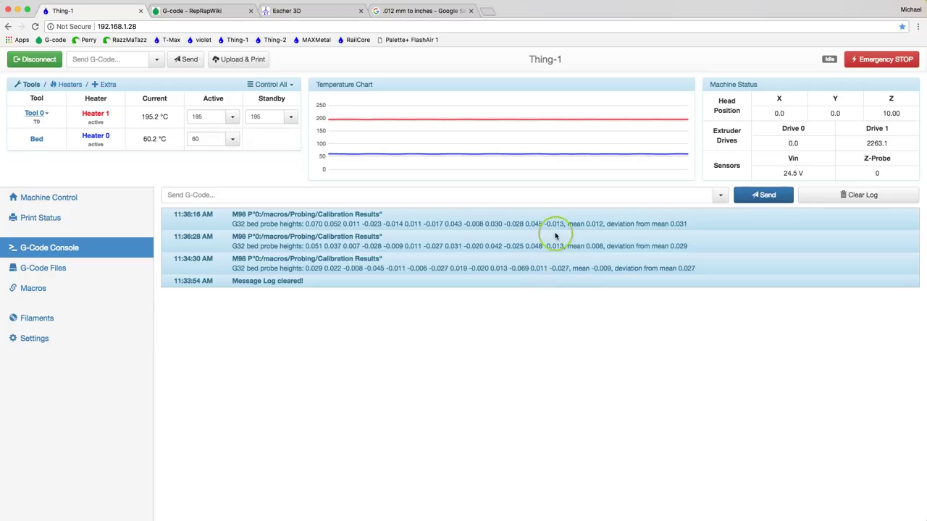
double_click(562, 268)
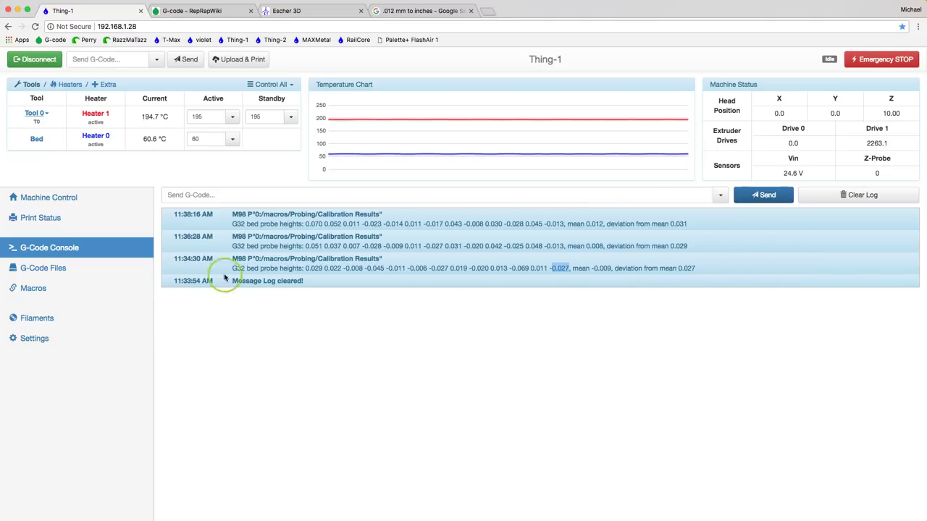
left_click(318, 224)
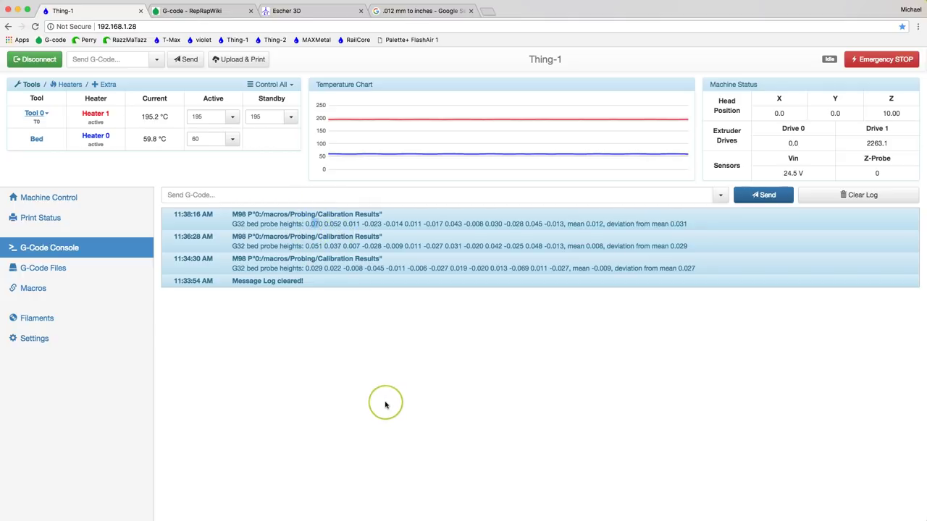
left_click(67, 198)
- Home all axes, start Auto Delta Calibration, and open the Macros list
left_click(187, 196)
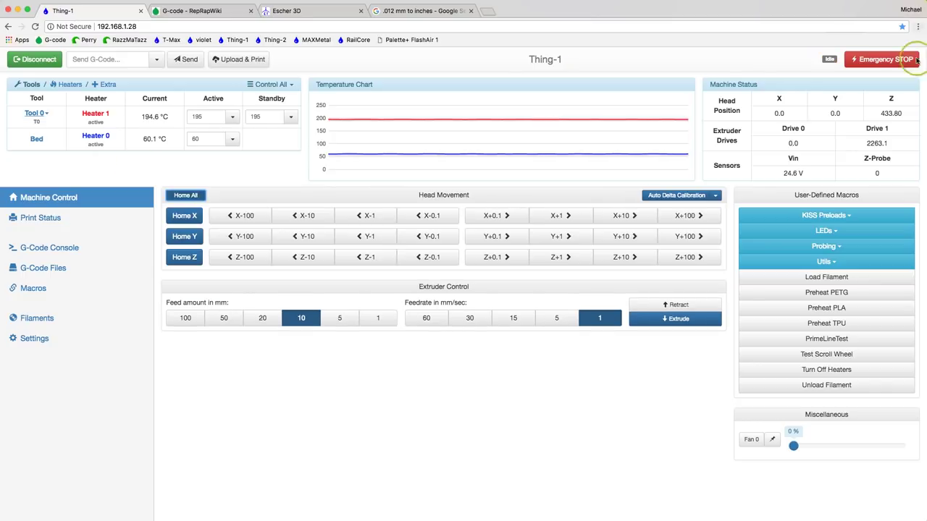
left_click(684, 197)
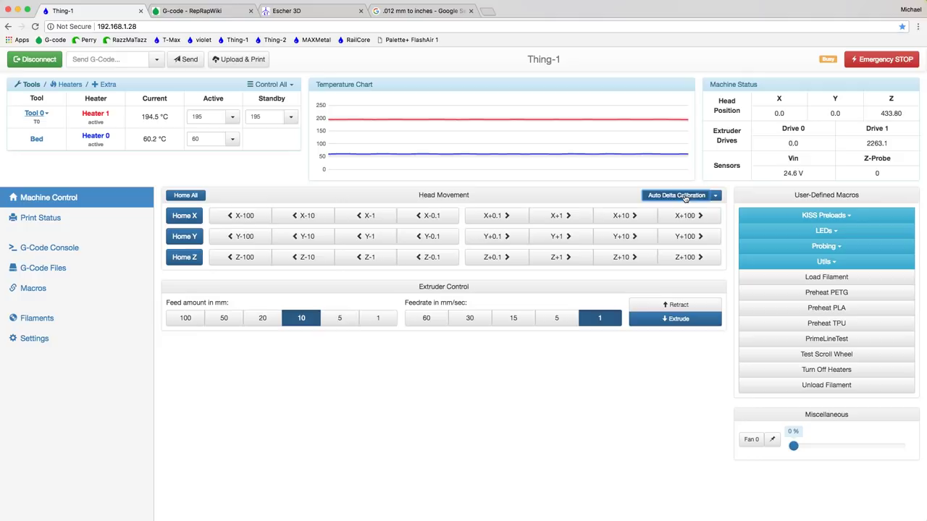
left_click(32, 289)
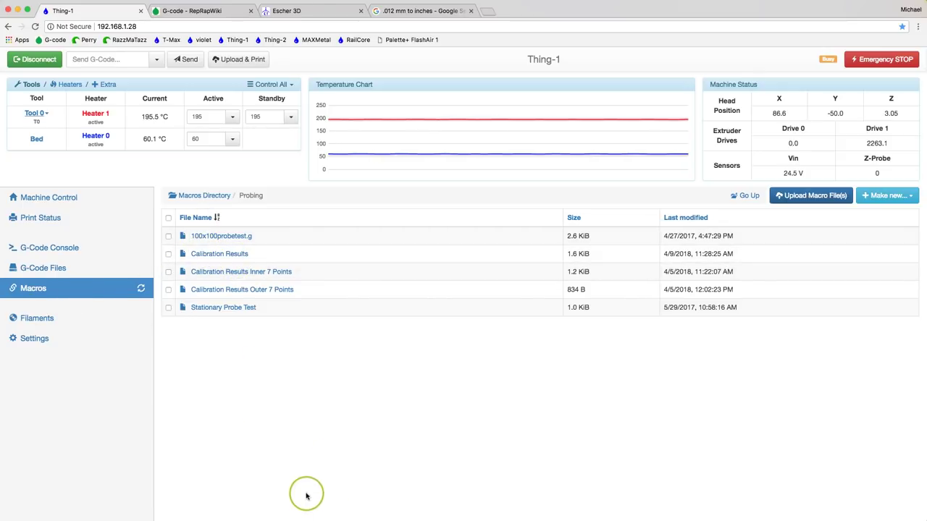
left_click(223, 255)
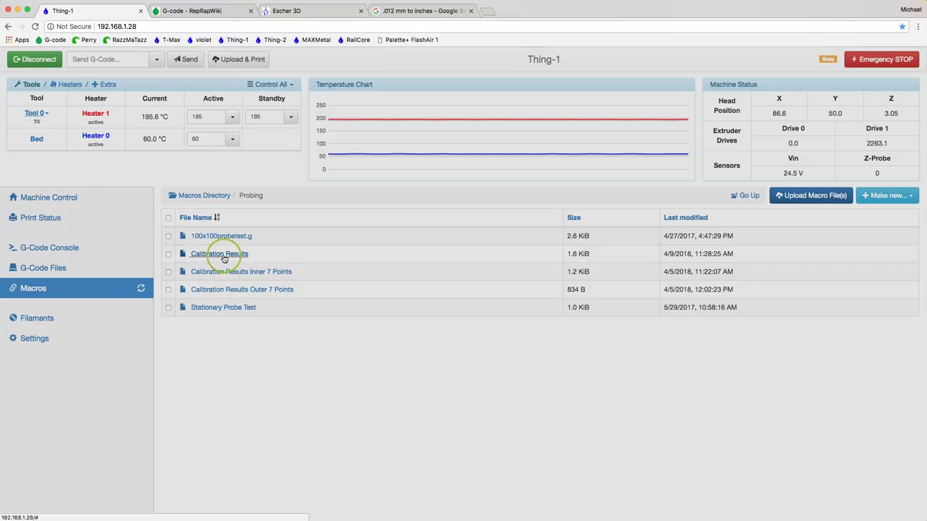
left_click(585, 135)
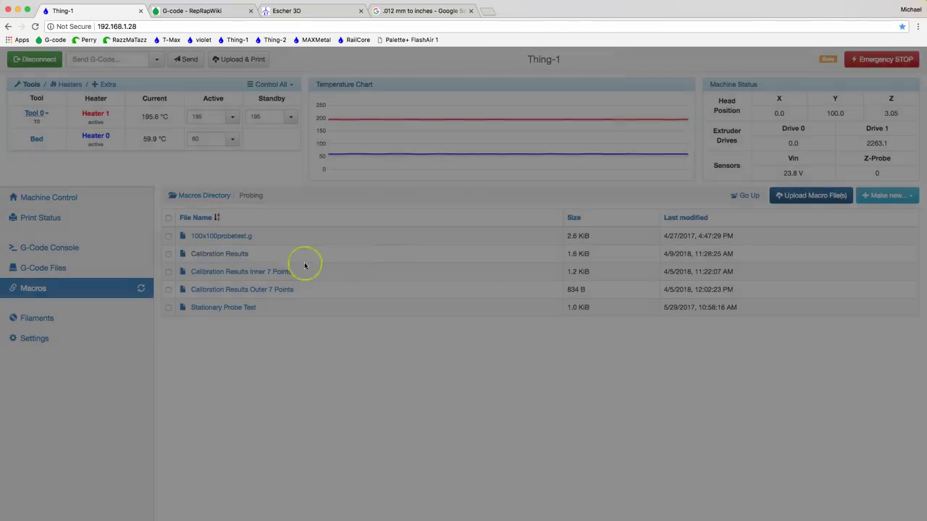
right_click(210, 256)
left_click(227, 299)
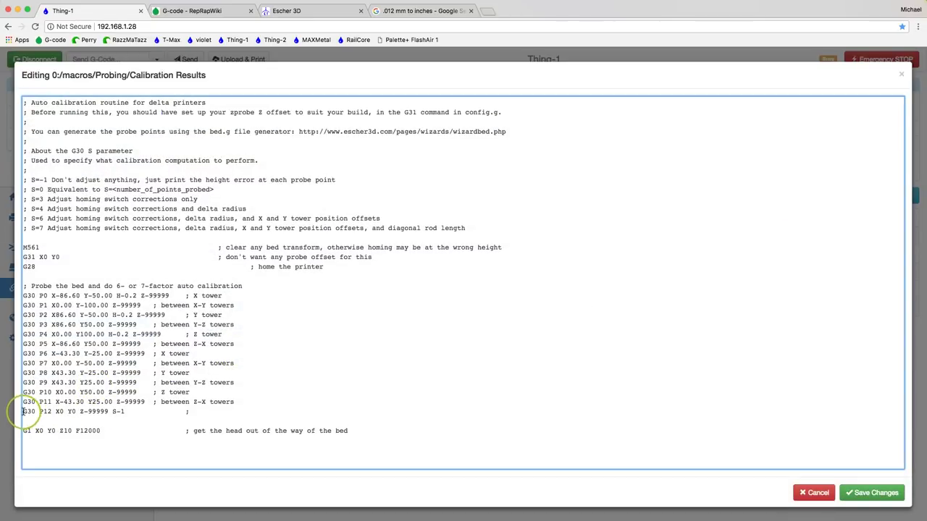
left_click_drag(23, 411, 150, 414)
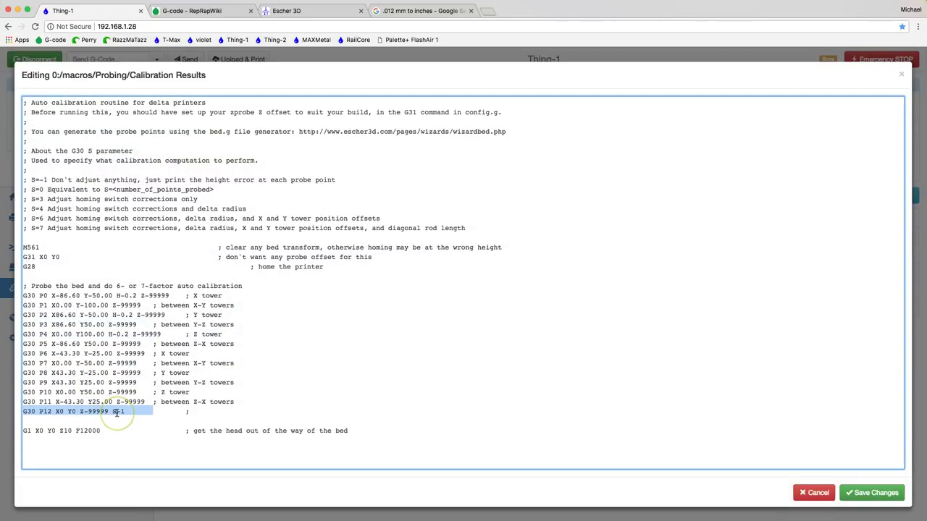
left_click(814, 493)
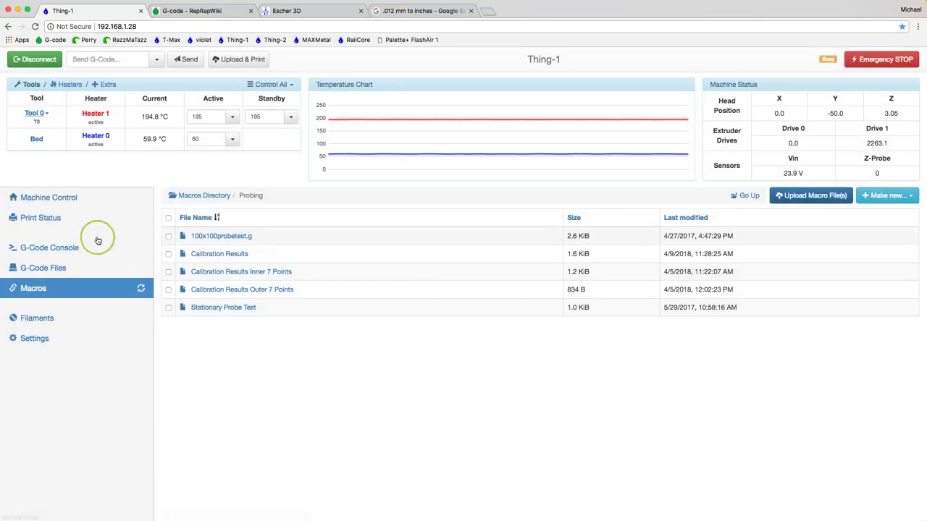
- Open the G-Code Console and highlight the first run's probe heights, mean and deviation
left_click(60, 250)
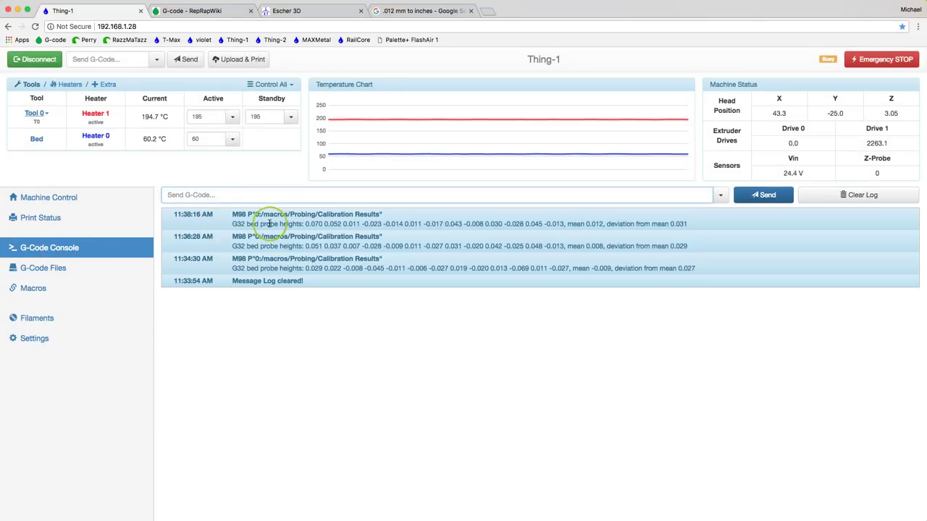
left_click_drag(233, 224, 576, 231)
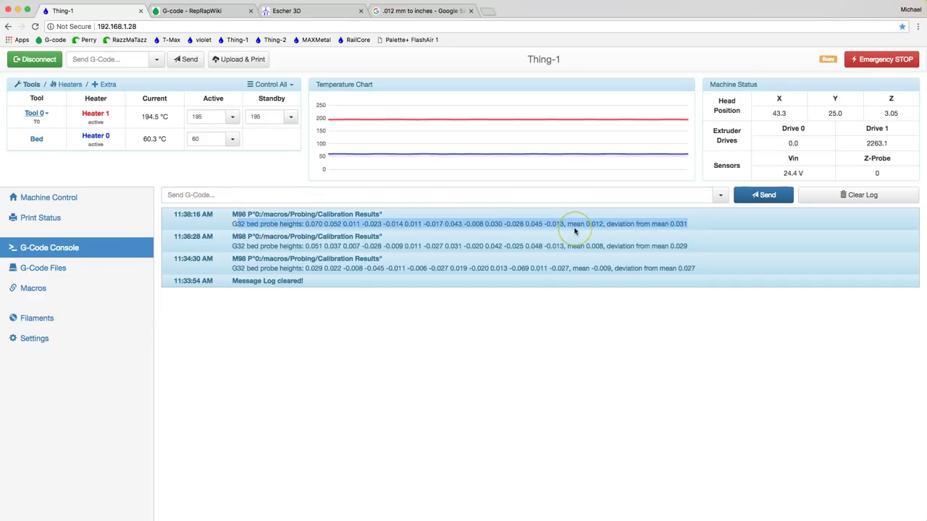
left_click(627, 402)
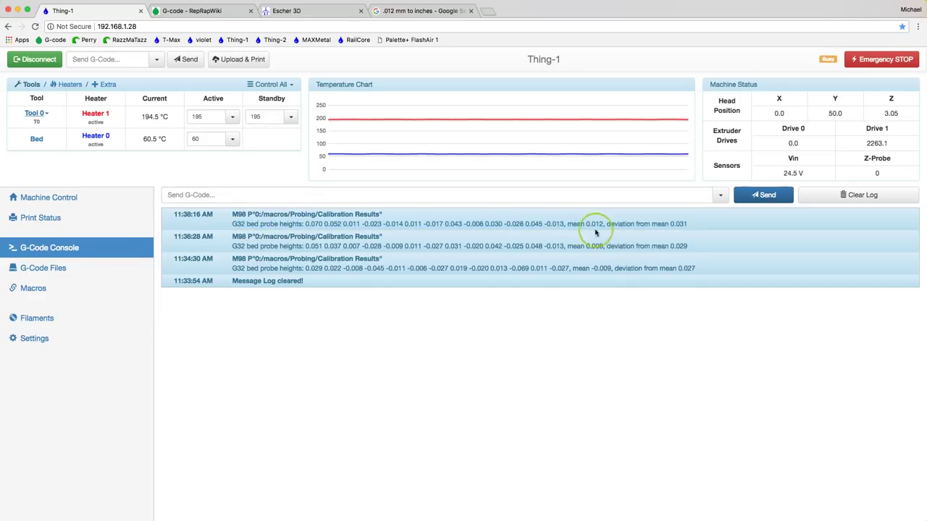
left_click_drag(567, 224, 709, 224)
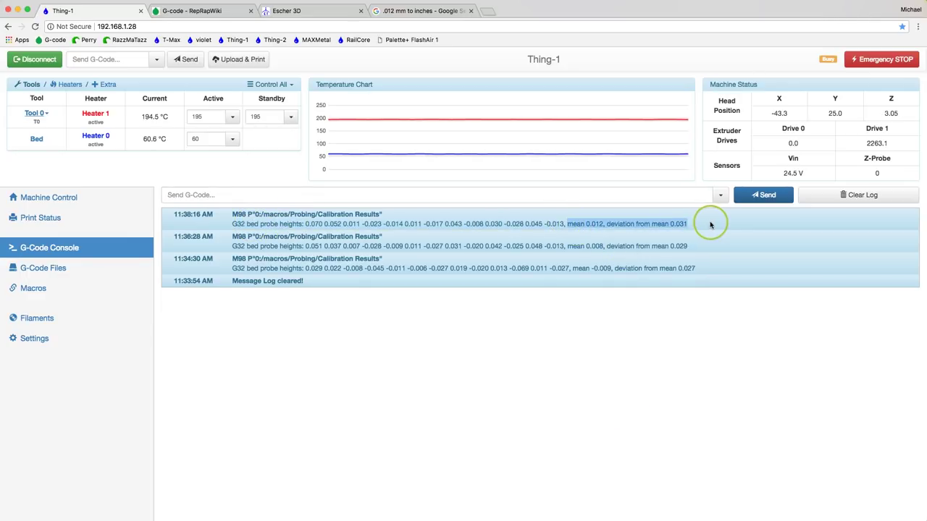
left_click(649, 373)
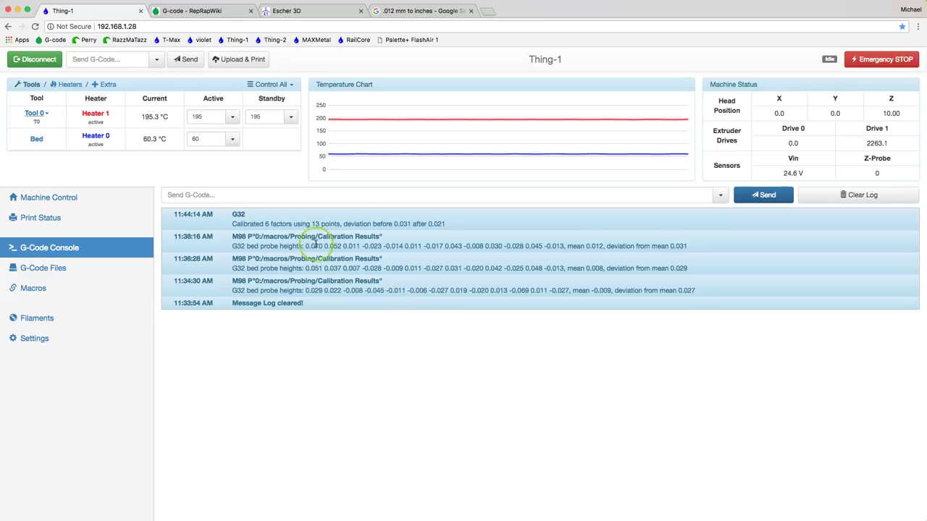
left_click_drag(305, 246, 371, 254)
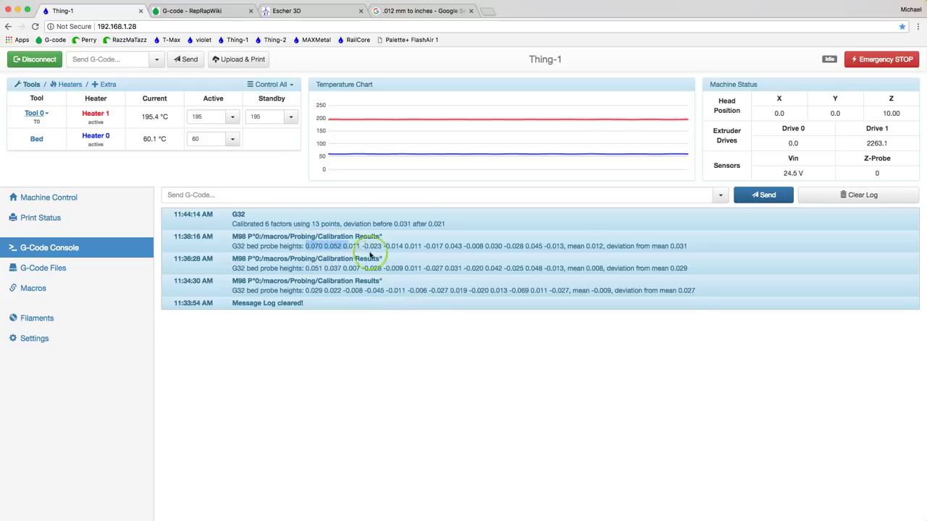
left_click(466, 374)
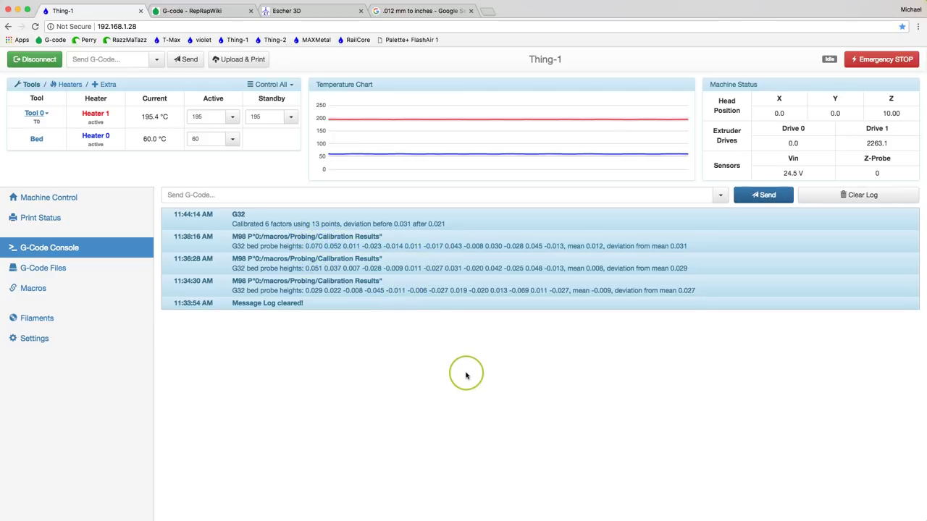